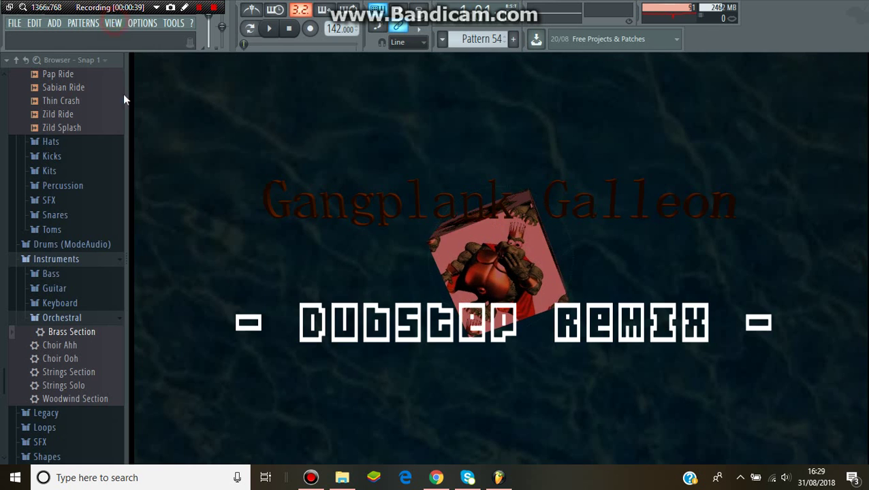
Open the Playlist and look through the arrangement's patterns and automation clips, including the tracks at the start of the song
click(113, 22)
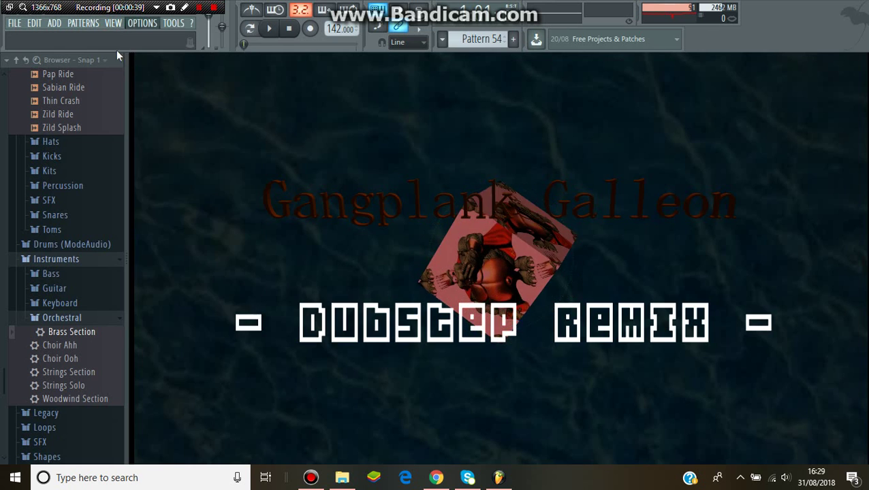
click(117, 47)
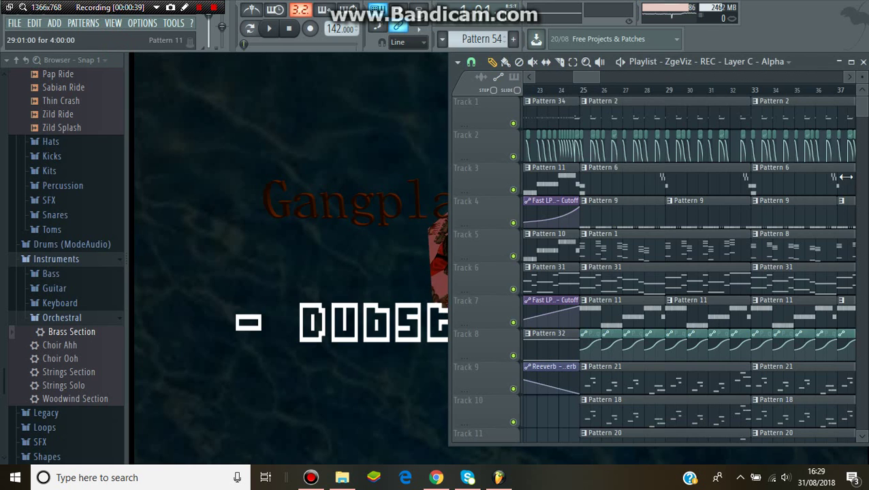
scroll(864, 160, down, 5)
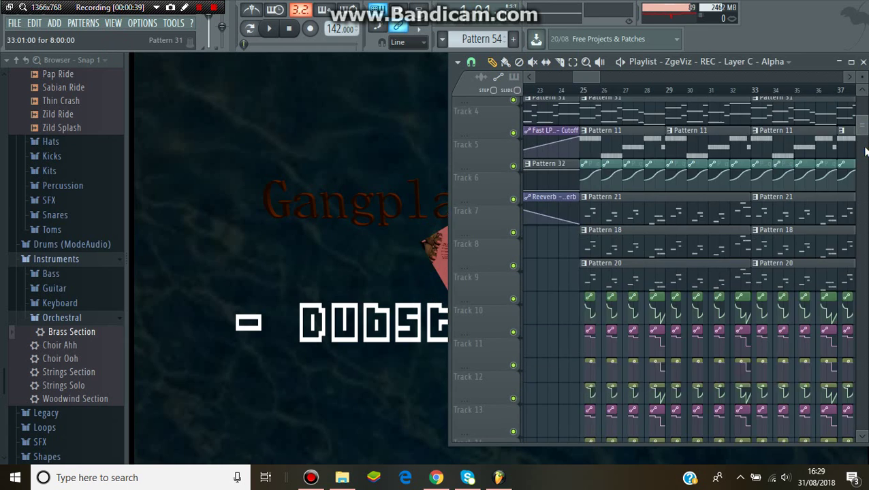
scroll(865, 160, down, 2)
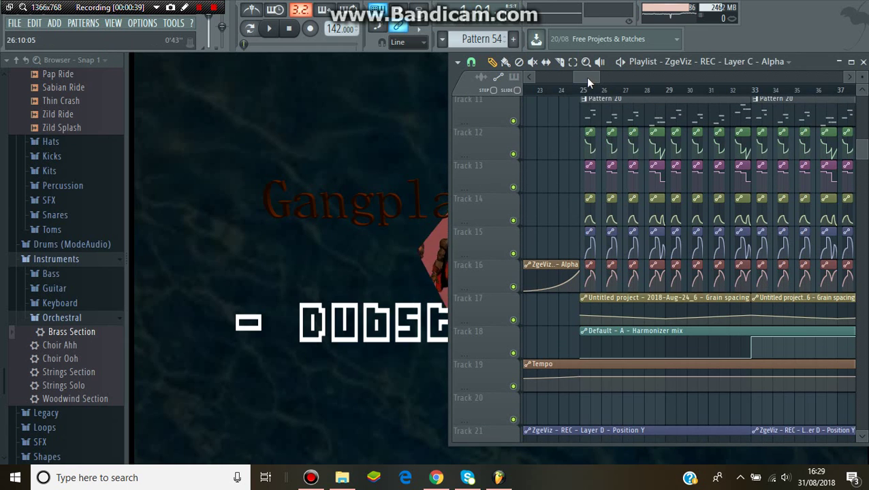
drag(585, 77, 545, 80)
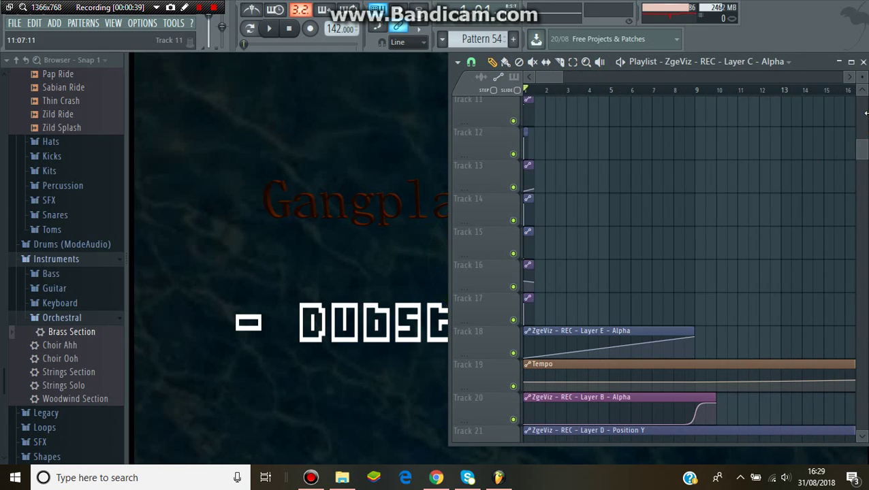
drag(864, 153, 866, 188)
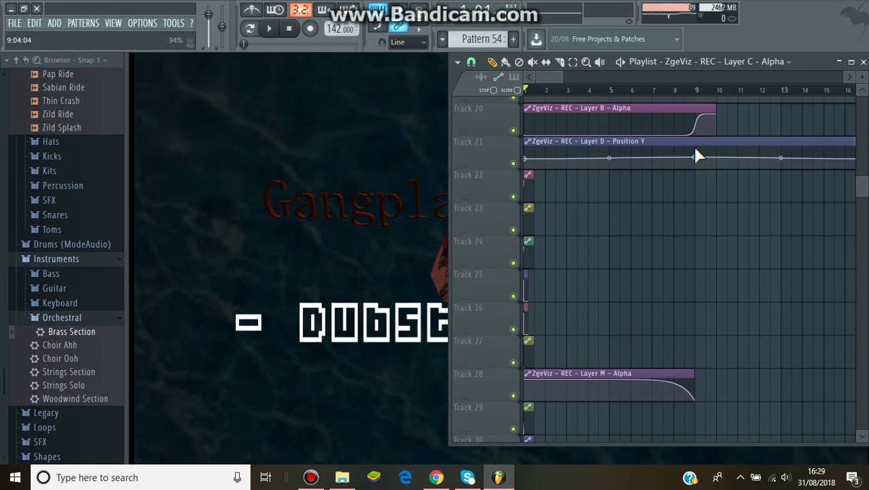
drag(548, 77, 782, 135)
key(Home)
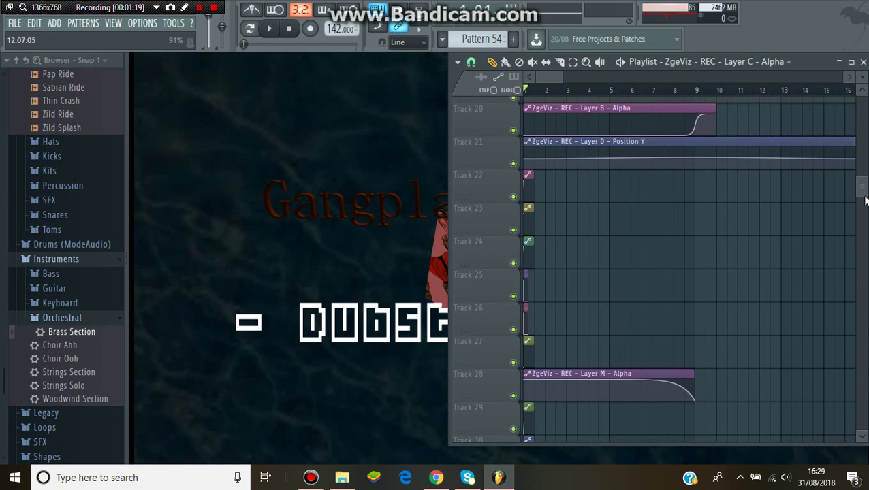
drag(863, 190, 831, 74)
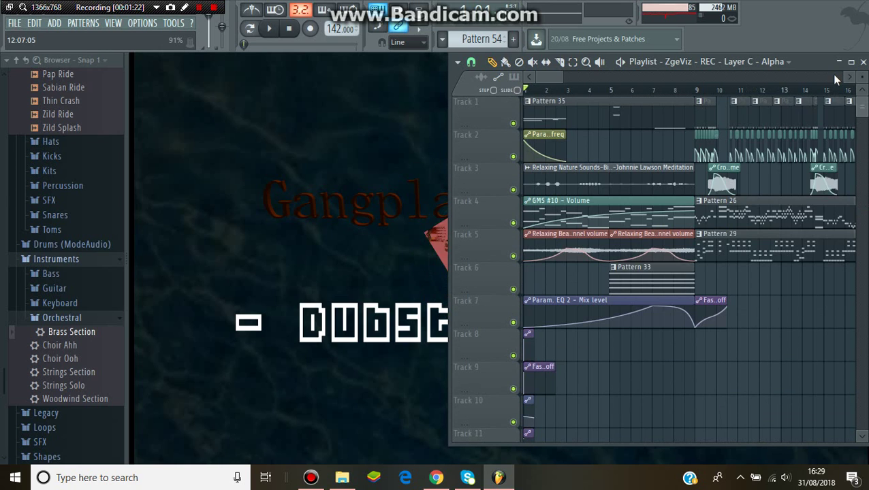
Select Pattern 35 from the first Playlist track and display the Channel rack
click(674, 111)
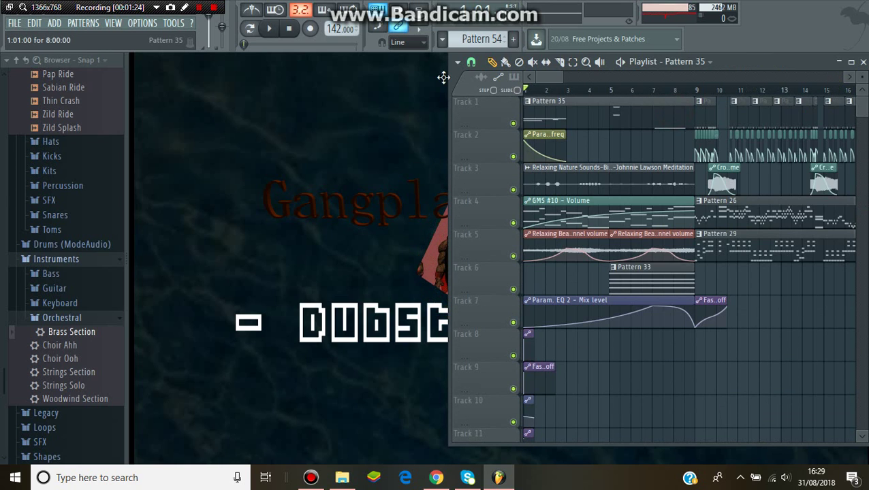
click(113, 22)
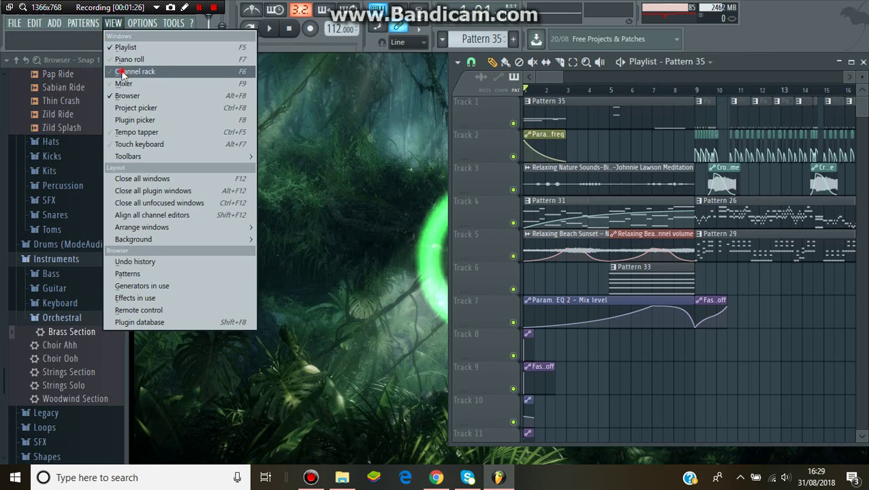
key(Escape)
key(F6)
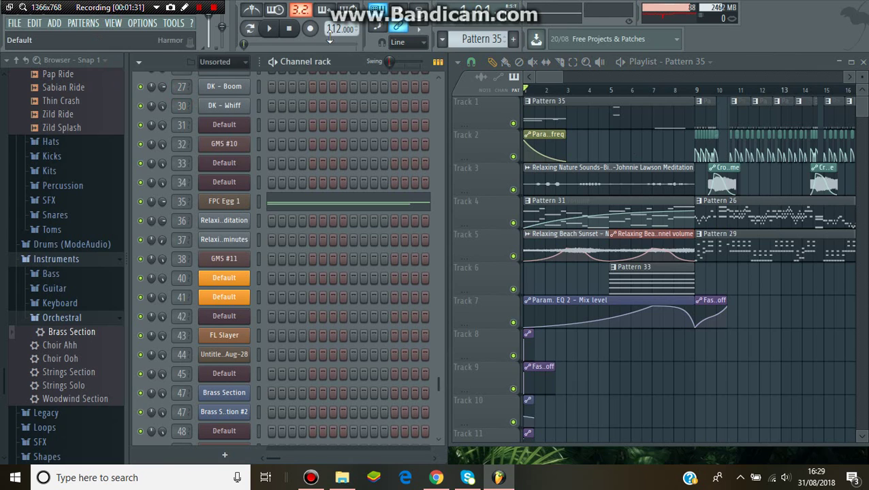
Open the FPC Egg 1 channel's granulizer settings and listen to Pattern 35 in pattern mode
click(249, 28)
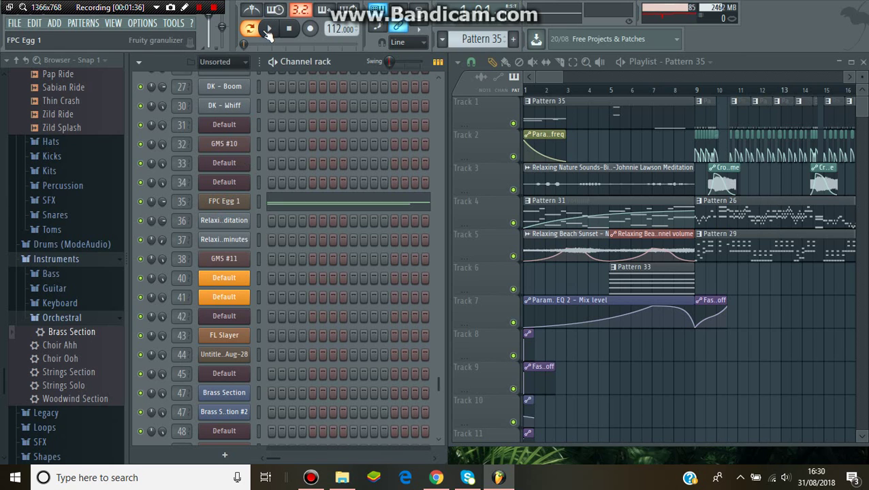
click(200, 192)
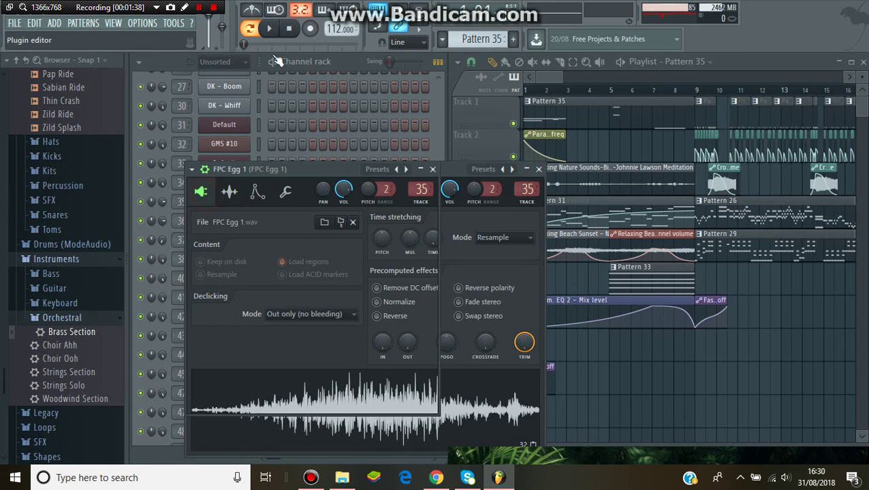
click(269, 28)
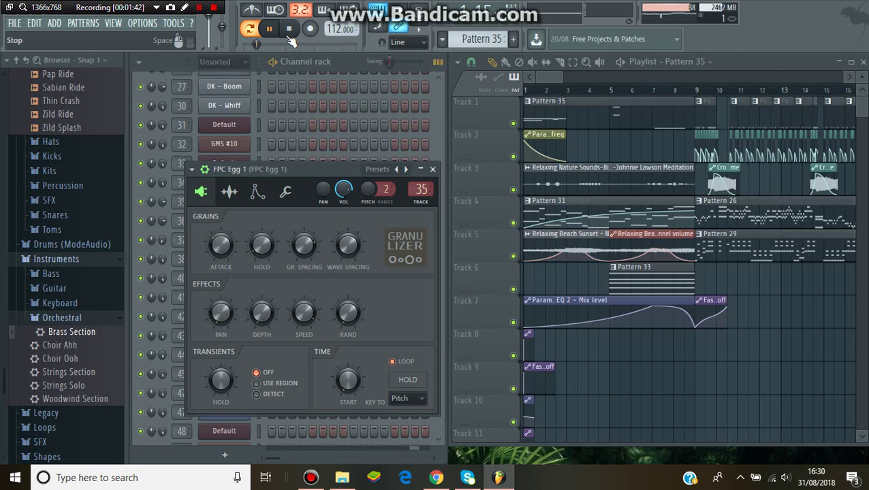
click(290, 30)
click(567, 90)
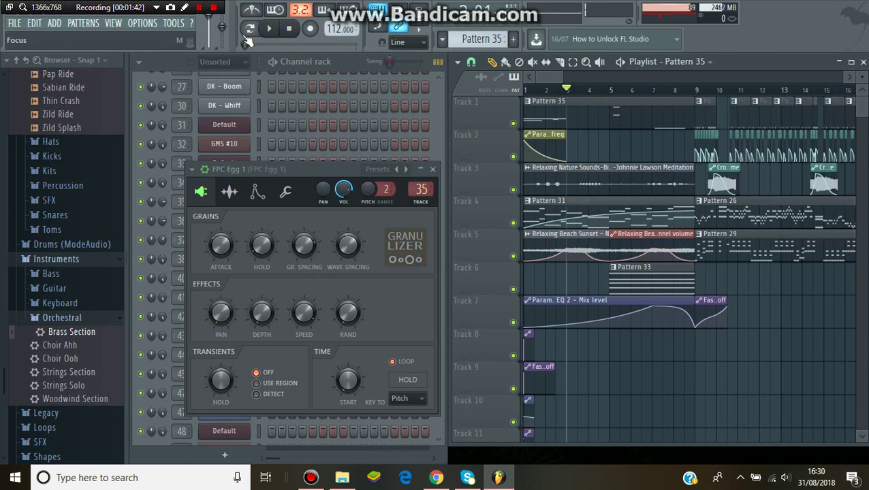
click(269, 28)
click(289, 29)
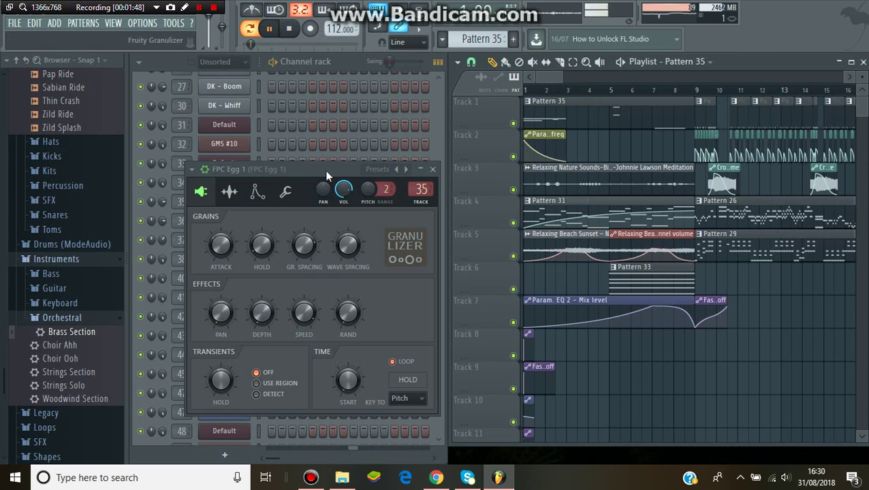
click(297, 34)
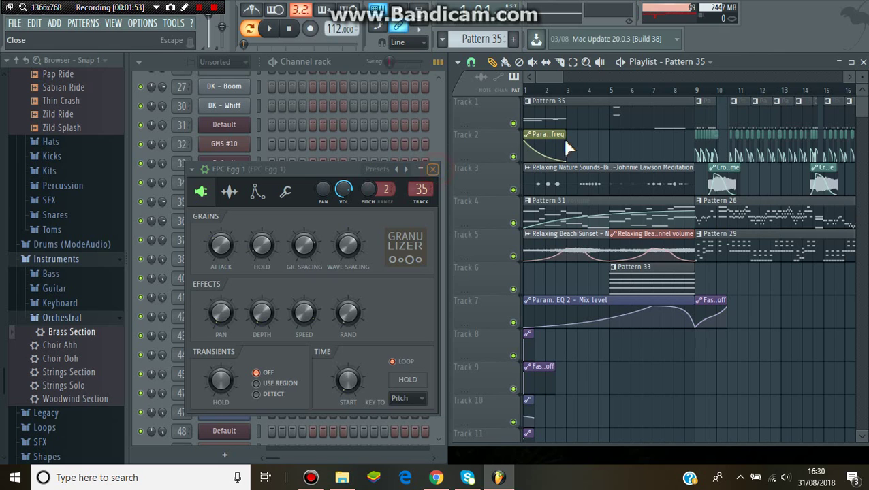
Close the FPC Egg 1 settings and examine its Fruity Delay 3, Fruity parametric EQ 2 and Fruity Convolver effects in the Mixer
key(Escape)
click(113, 24)
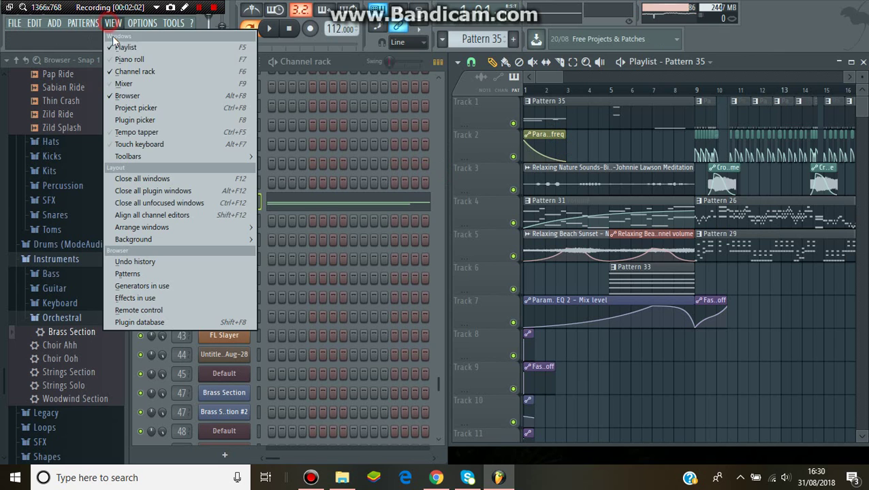
click(125, 83)
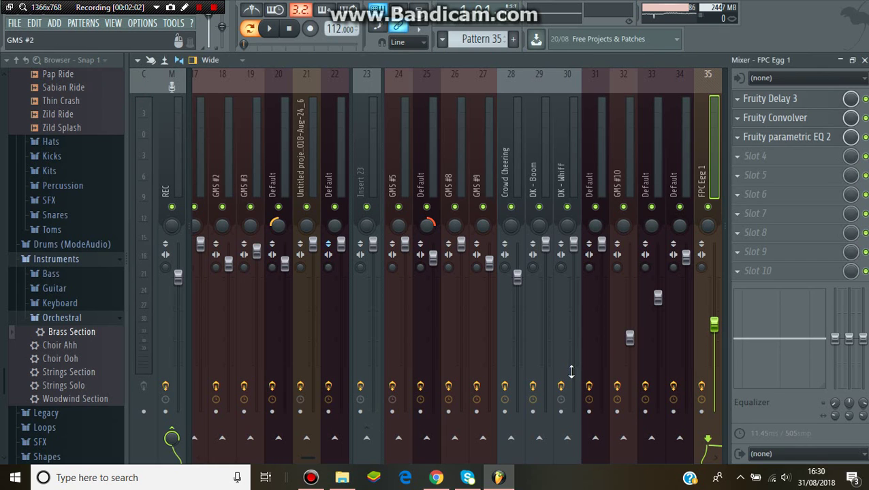
click(789, 100)
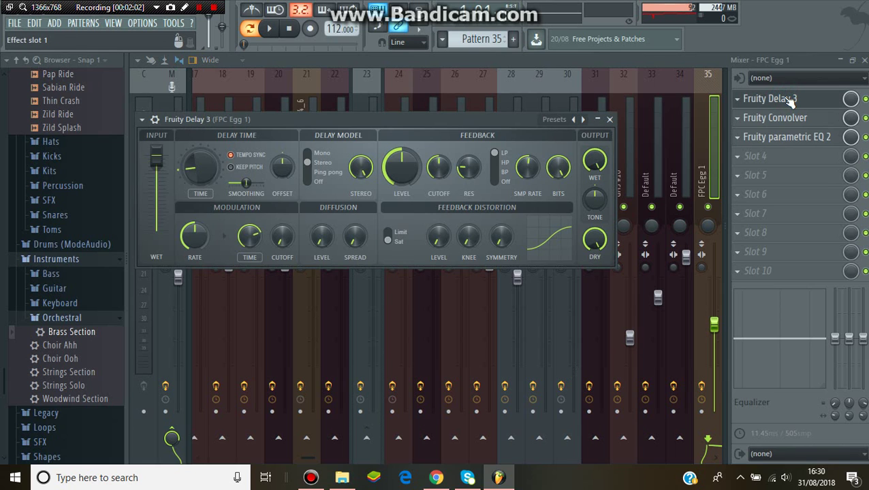
click(788, 106)
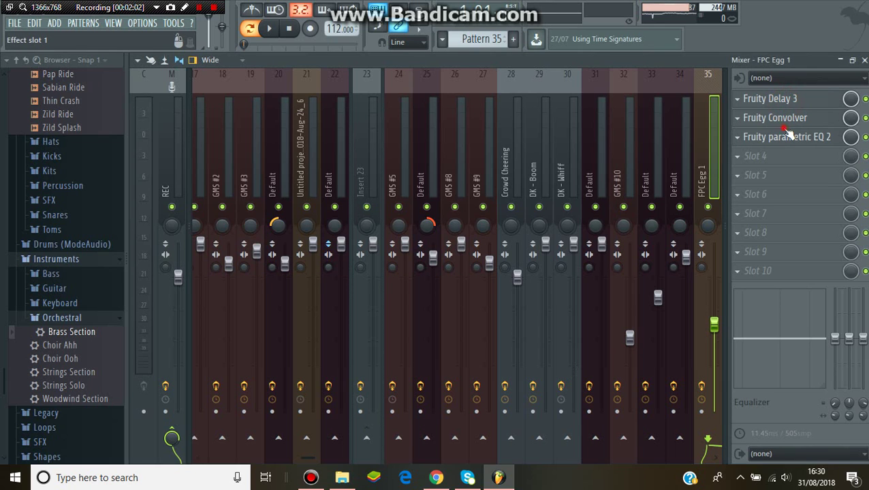
click(788, 136)
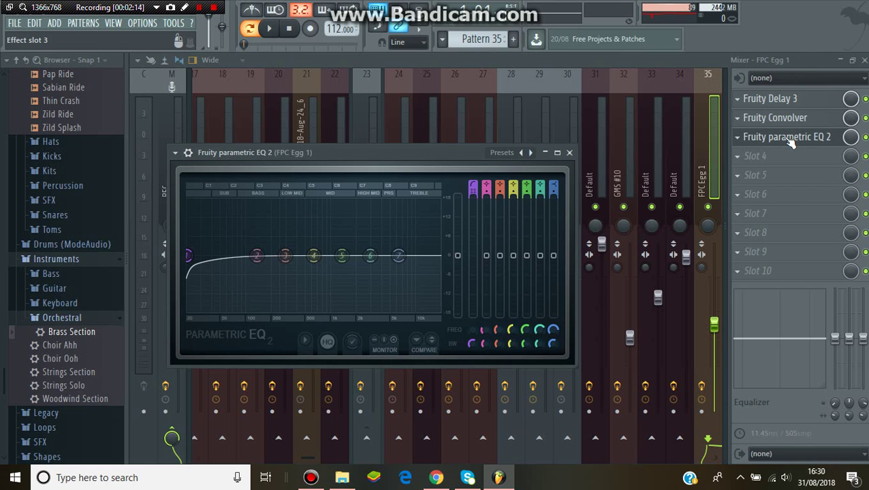
click(791, 132)
click(792, 129)
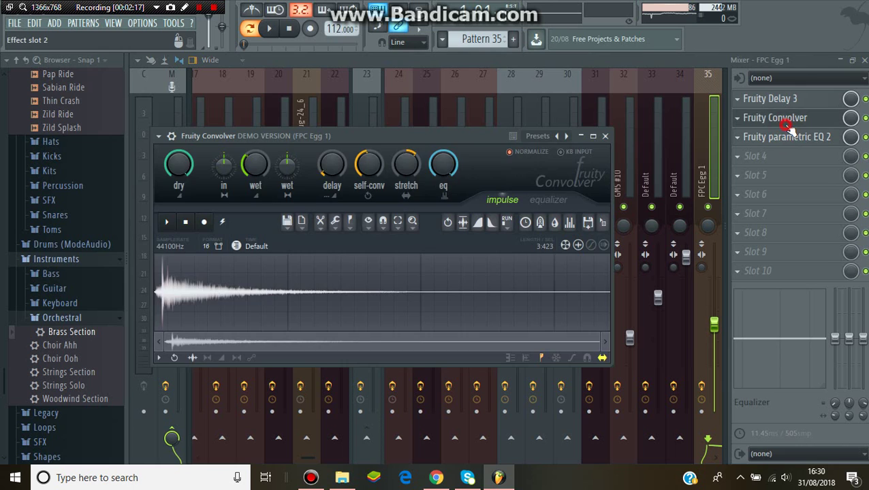
click(791, 130)
Examine the effect slots and routing of the REC, Insert 3, 808 Clav, 808 CH and Insert 1 mixer tracks
click(304, 453)
drag(305, 453, 202, 447)
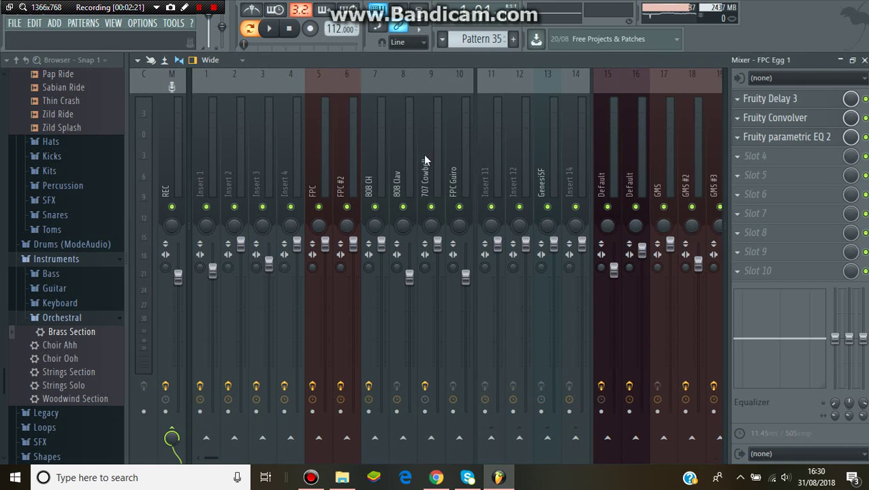
click(165, 169)
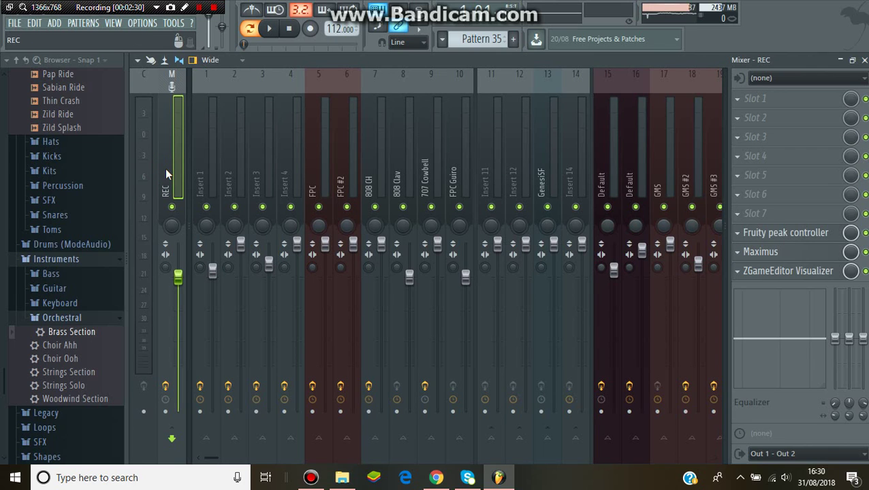
click(267, 156)
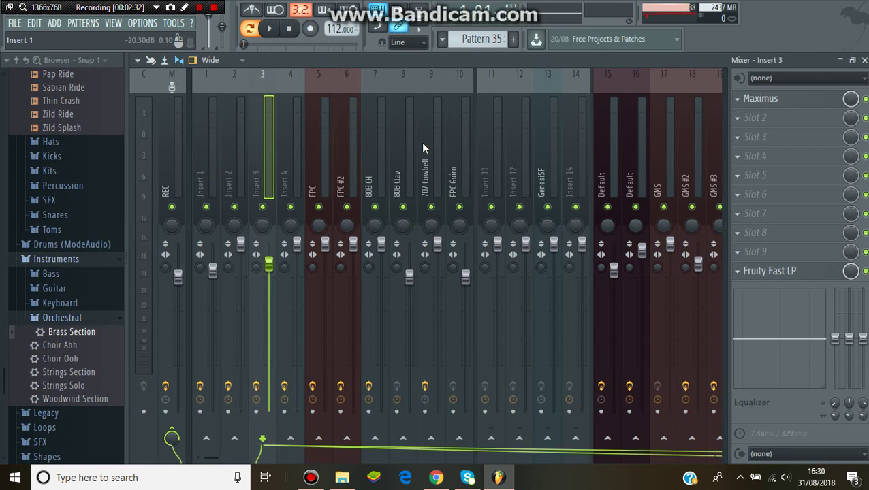
click(408, 150)
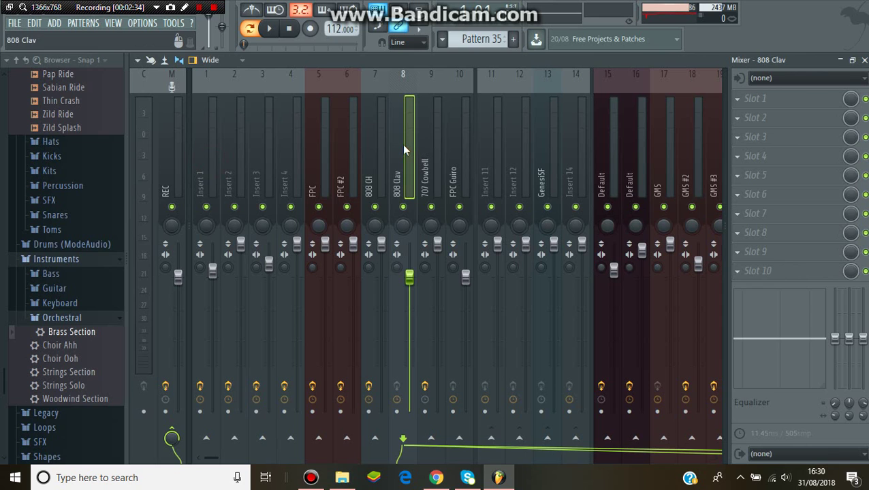
click(384, 145)
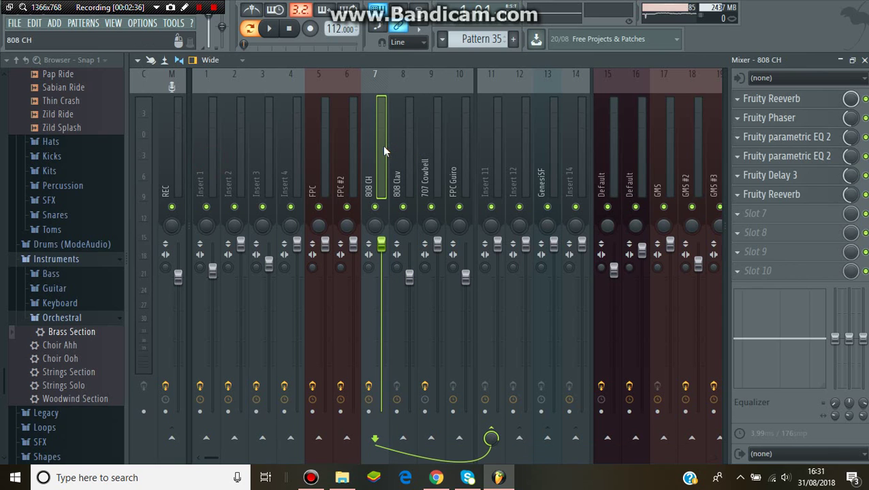
click(252, 102)
click(199, 109)
scroll(388, 107, down, 2)
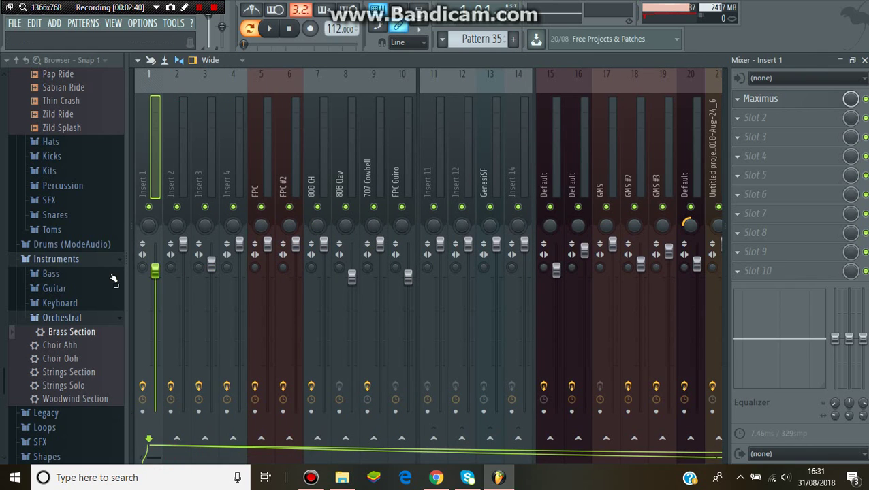
scroll(132, 194, up, 2)
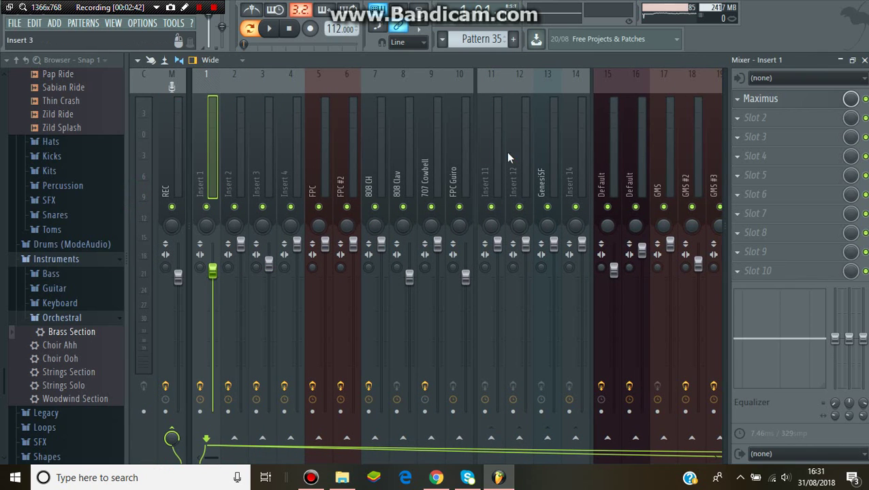
Check the effects and routing of the FPC Guiro, FPC #2, Insert 11, Insert 14 and GenesiSF mixer tracks
click(460, 149)
click(354, 145)
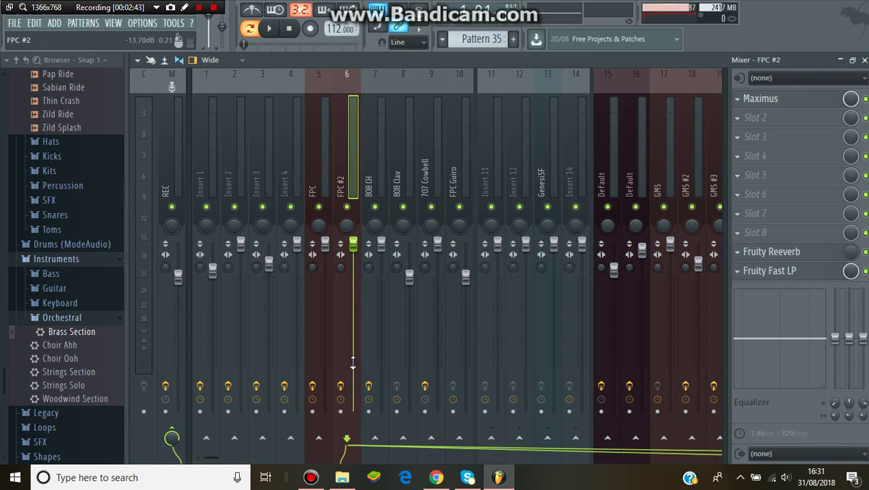
click(492, 171)
click(568, 153)
click(491, 150)
click(547, 150)
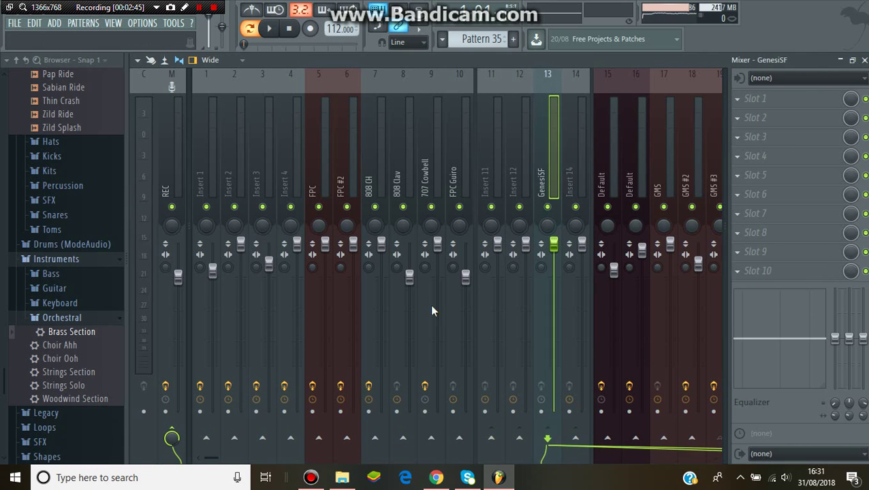
Inspect the effects and routing of mixer tracks 15, 16, Insert 23 and GMS #8, then return to Insert 14
key(Right)
drag(212, 459, 271, 446)
click(306, 194)
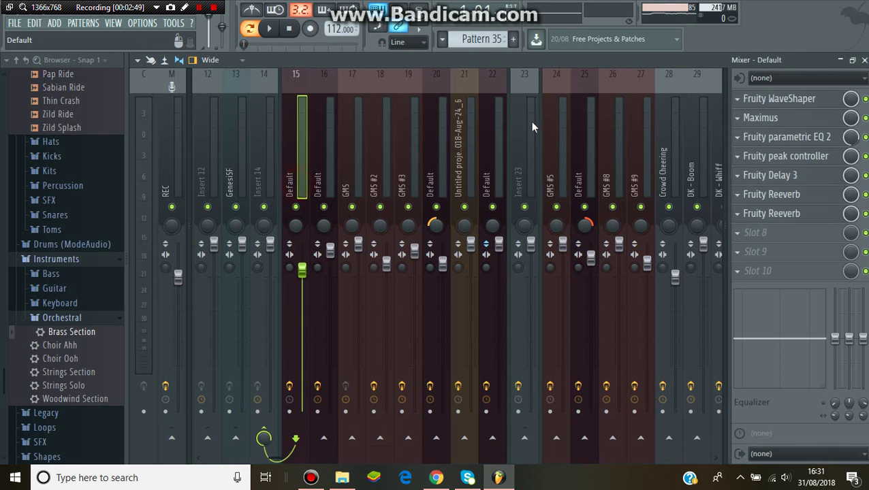
click(530, 121)
click(329, 136)
click(615, 143)
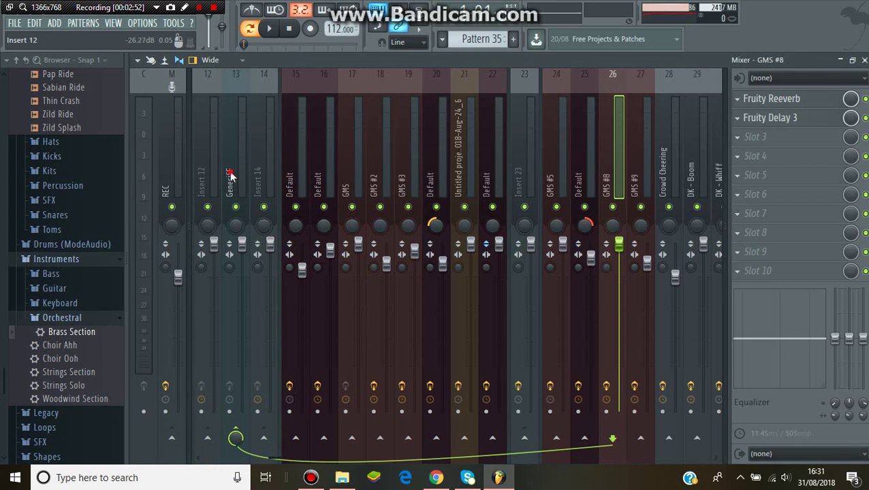
drag(232, 174, 349, 176)
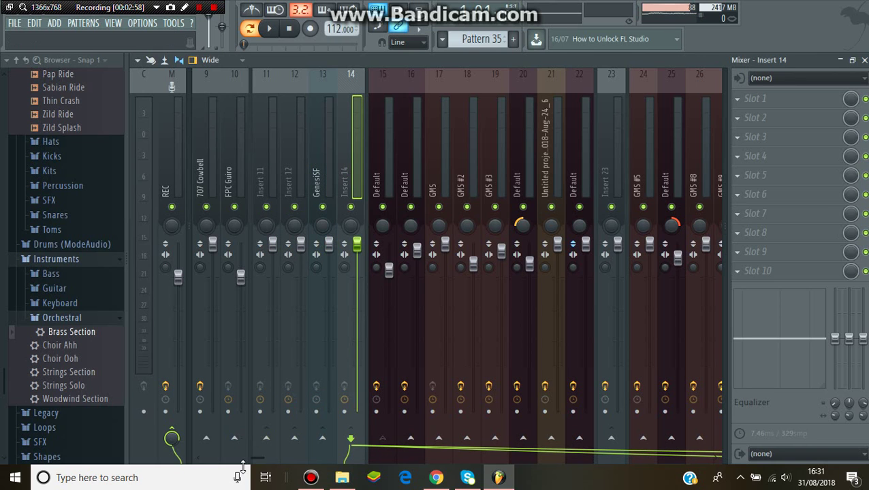
Examine the REC track's Maximus effect, including its Low and Master bands, in enlarged and normal size, and close it and the Mixer
drag(211, 457, 175, 449)
scroll(347, 386, right, 5)
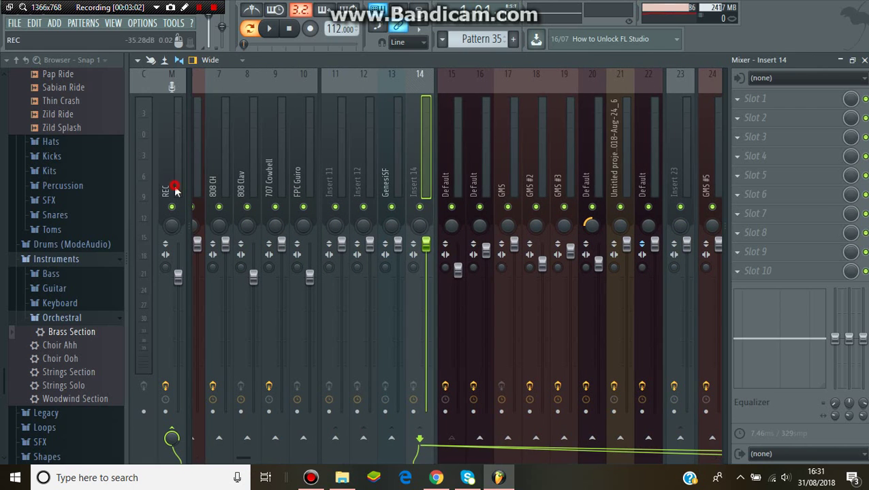
click(171, 188)
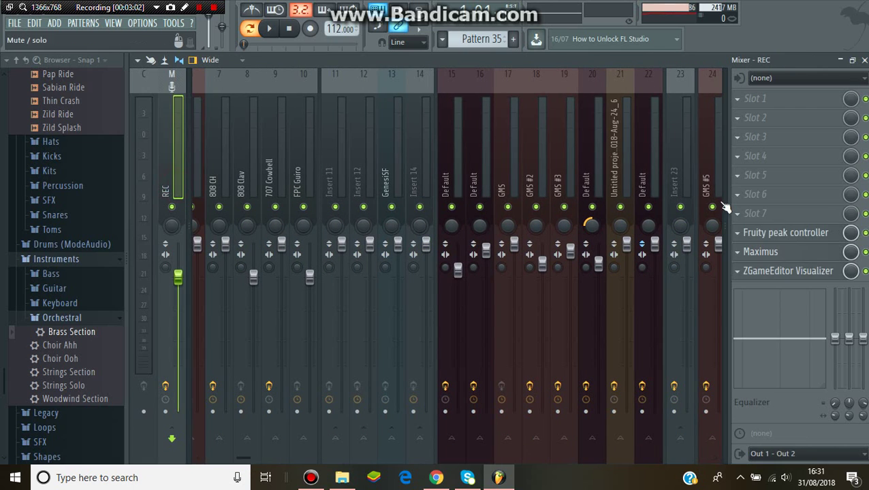
click(790, 255)
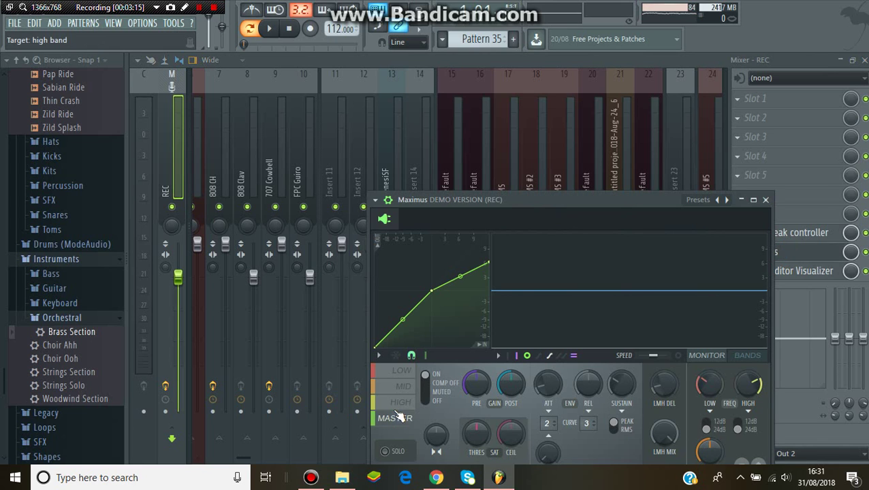
click(389, 370)
click(395, 418)
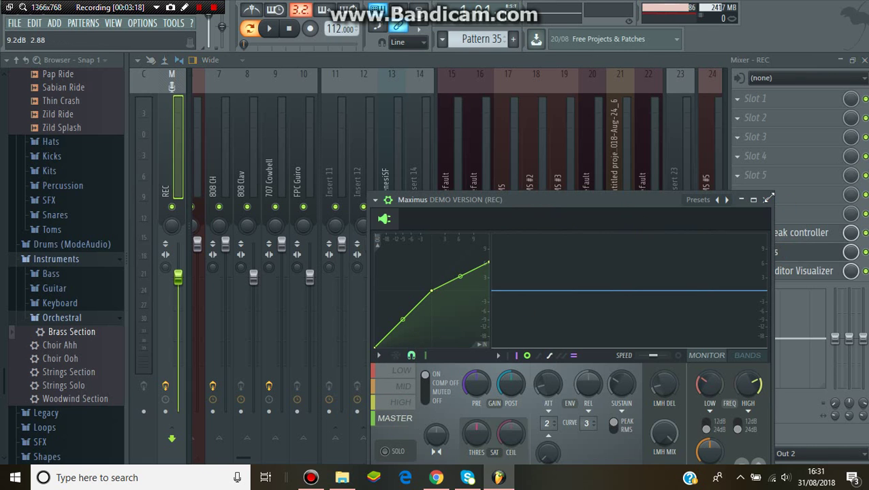
click(753, 200)
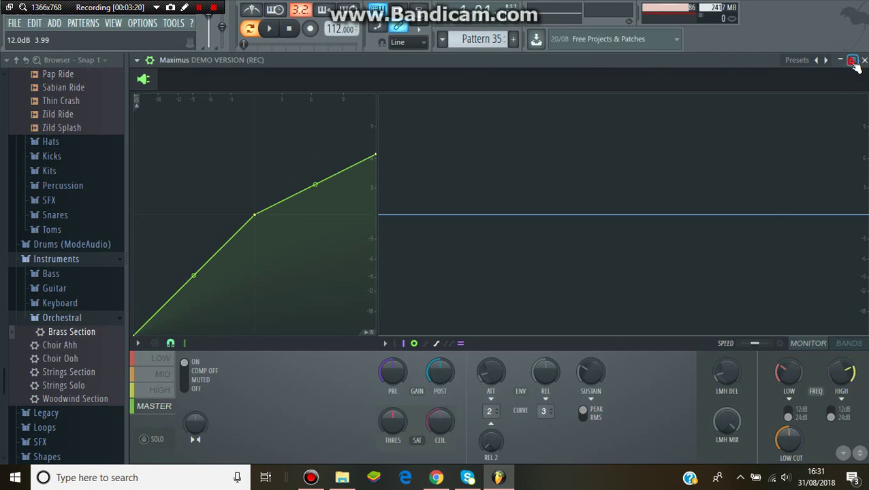
click(852, 62)
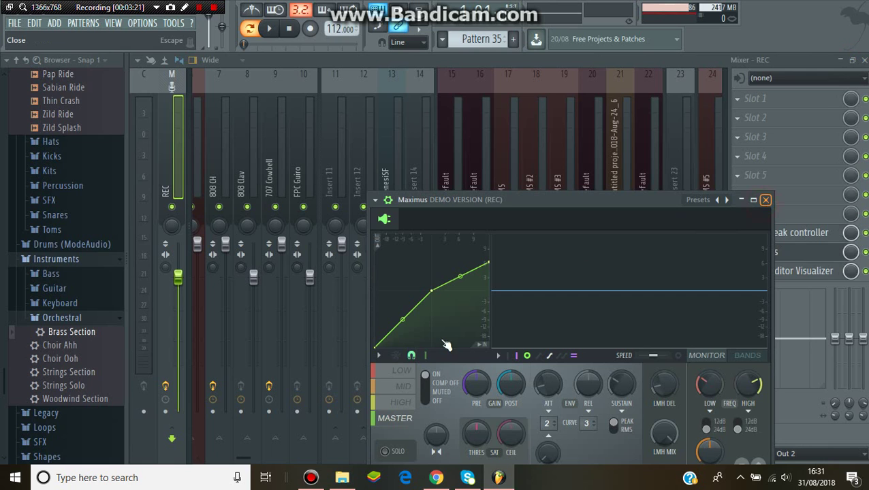
click(766, 200)
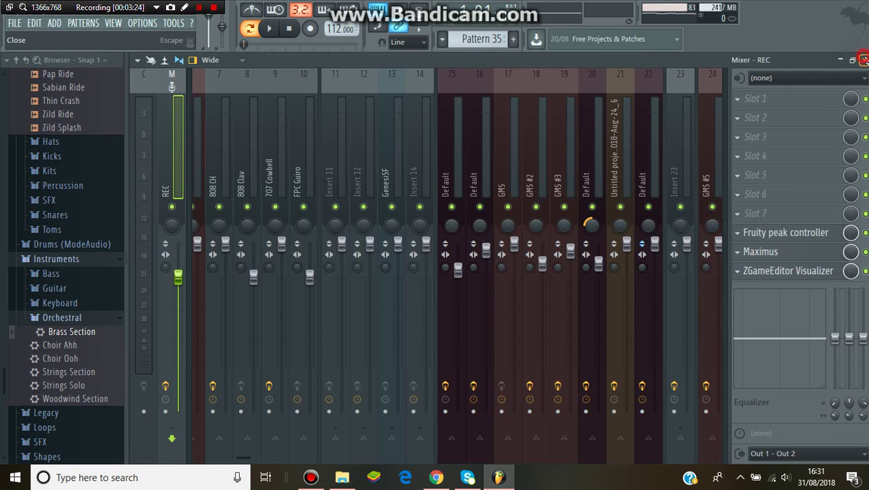
click(865, 60)
Pick the Relaxing Nature Sounds clip on Playlist Track 3 and bring up its mixer track 36
click(615, 170)
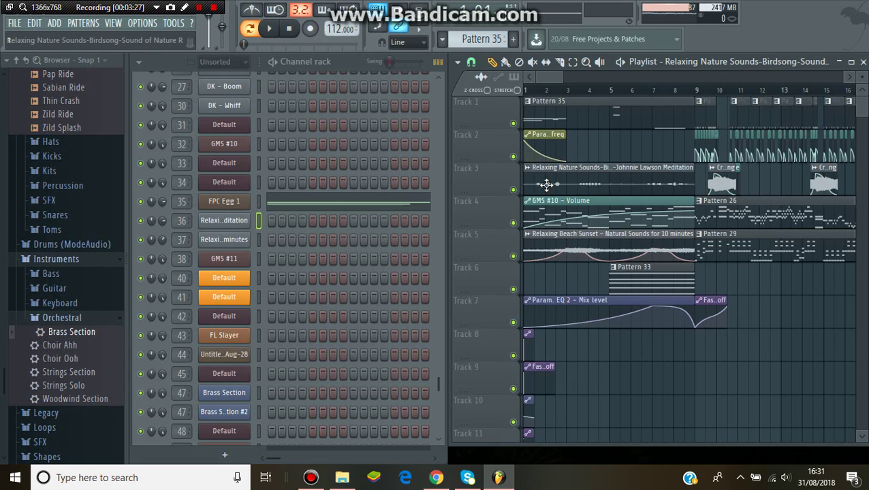
click(109, 25)
click(122, 87)
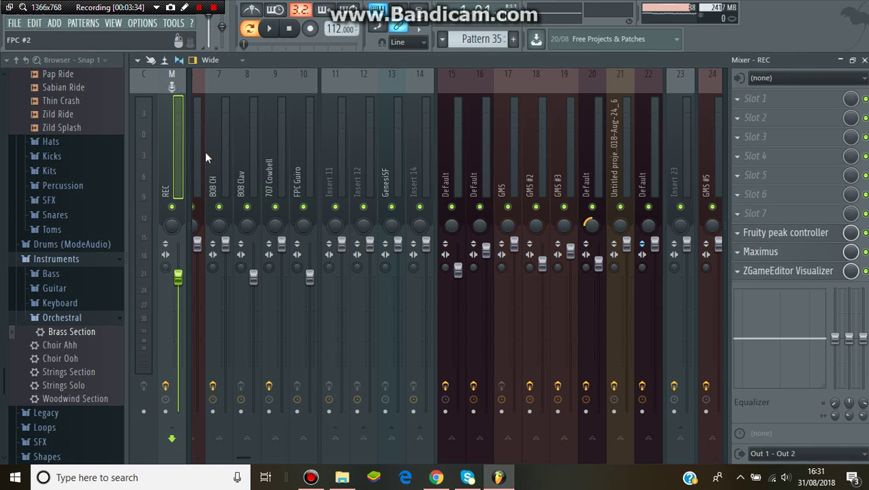
drag(239, 461, 348, 462)
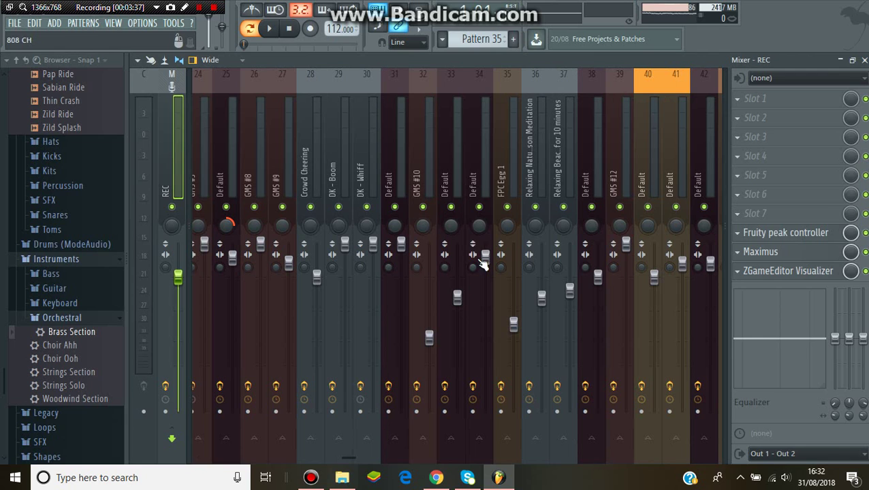
click(529, 169)
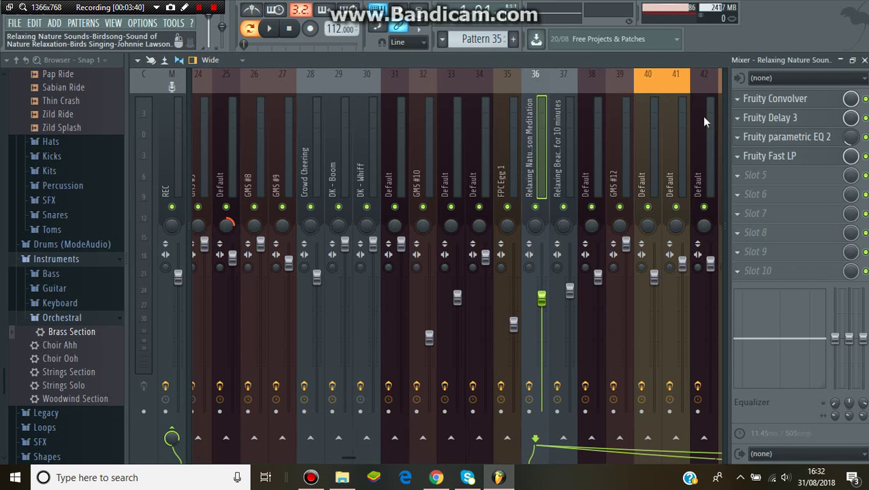
Examine the Fruity Convolver, Fruity Delay 3, Fruity parametric EQ 2 and Fruity Fast LP effects on track 36, and close the Mixer
click(784, 105)
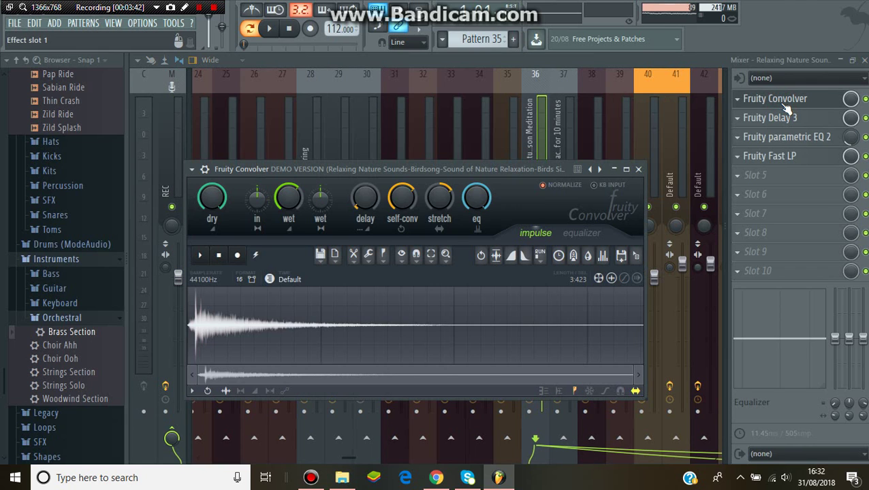
click(784, 107)
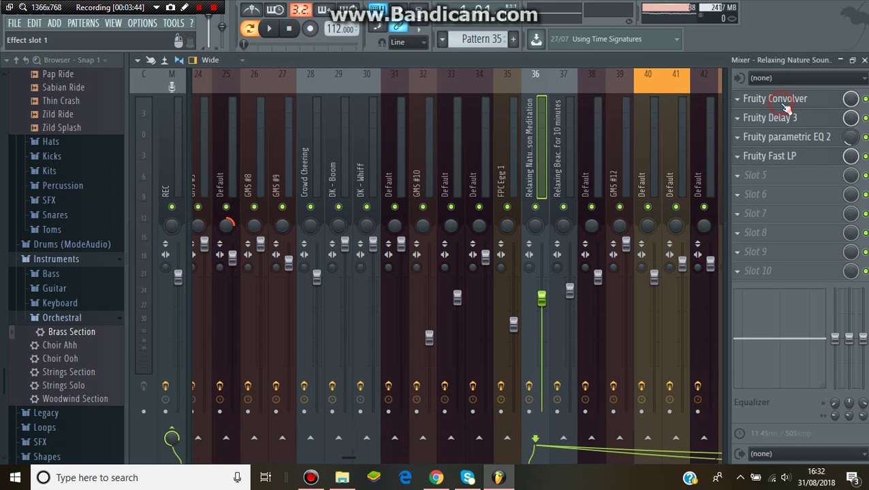
click(787, 119)
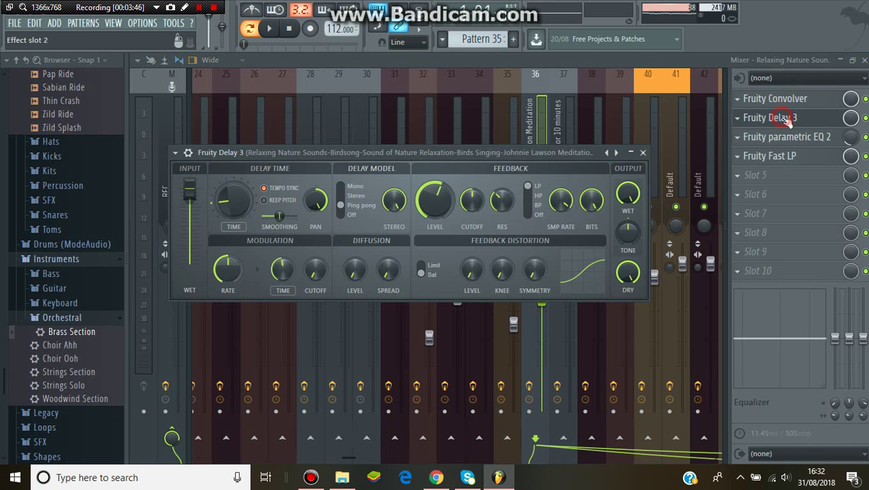
click(783, 120)
click(795, 139)
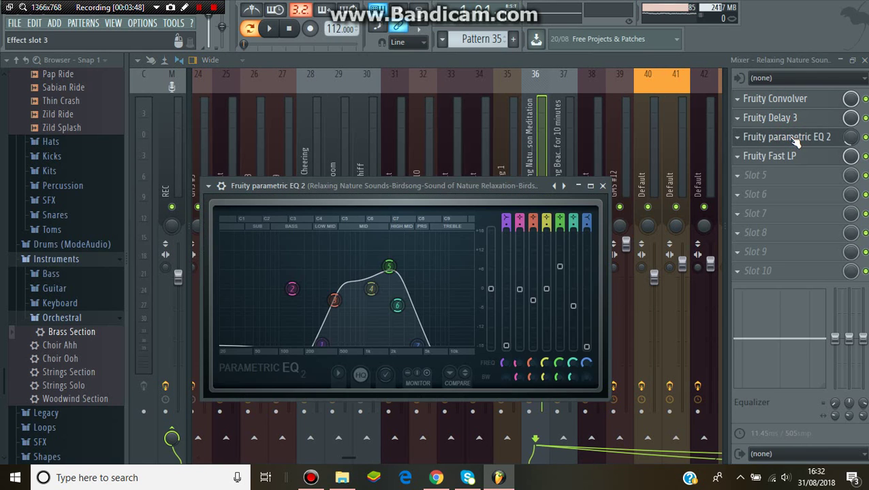
click(795, 140)
click(794, 159)
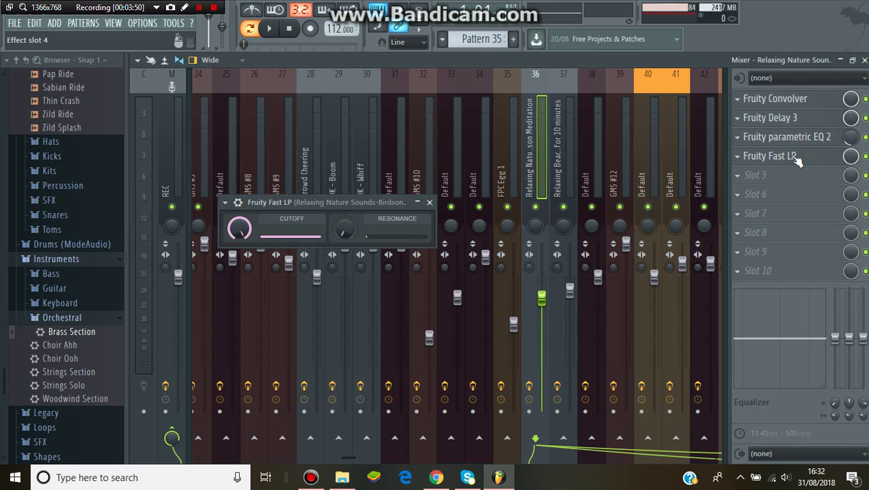
click(794, 159)
click(863, 60)
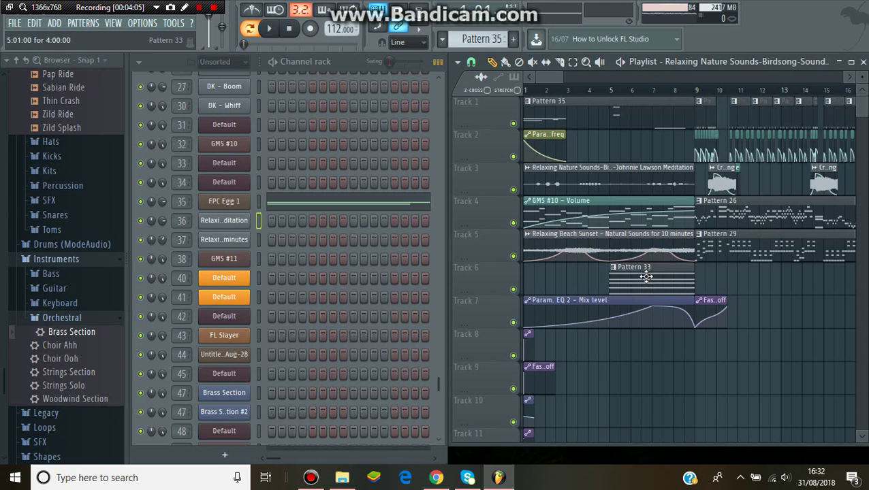
Select Pattern 31 on Playlist Track 4 and play the song briefly from bar 9
click(594, 204)
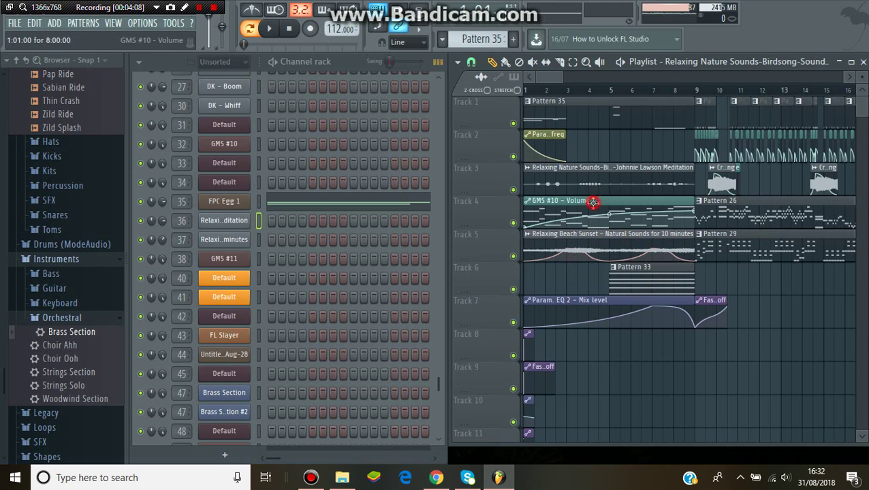
click(605, 217)
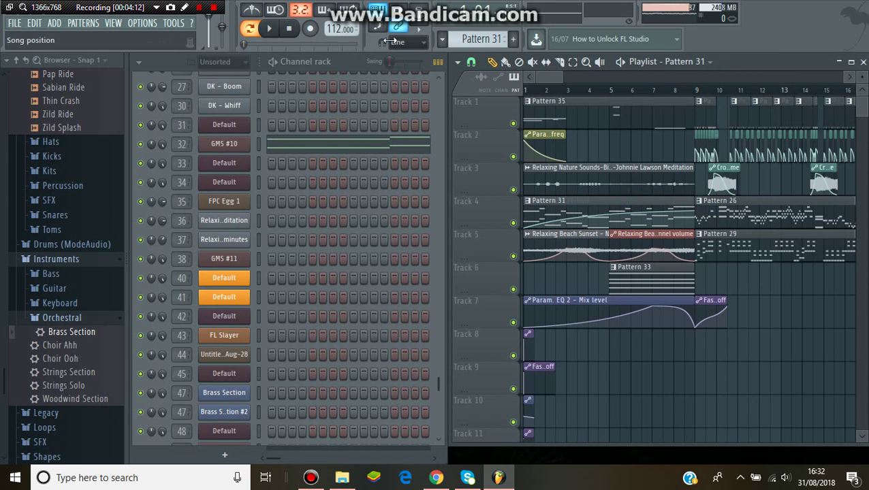
click(697, 93)
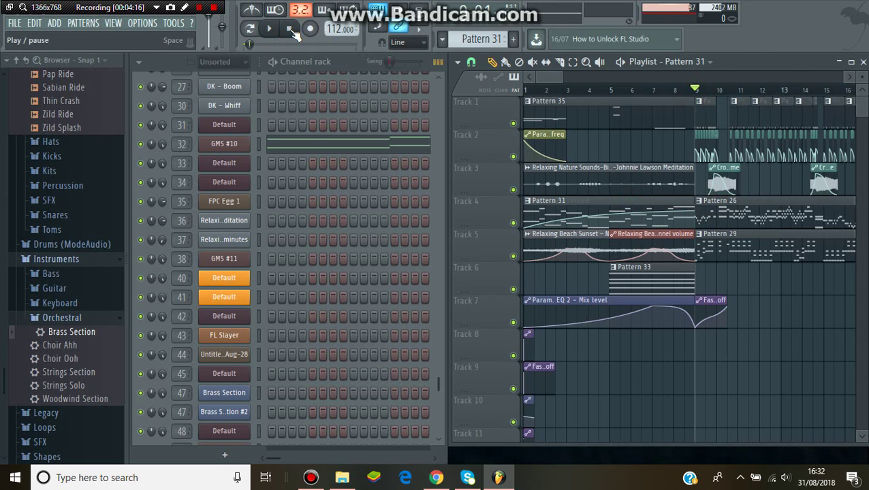
click(291, 30)
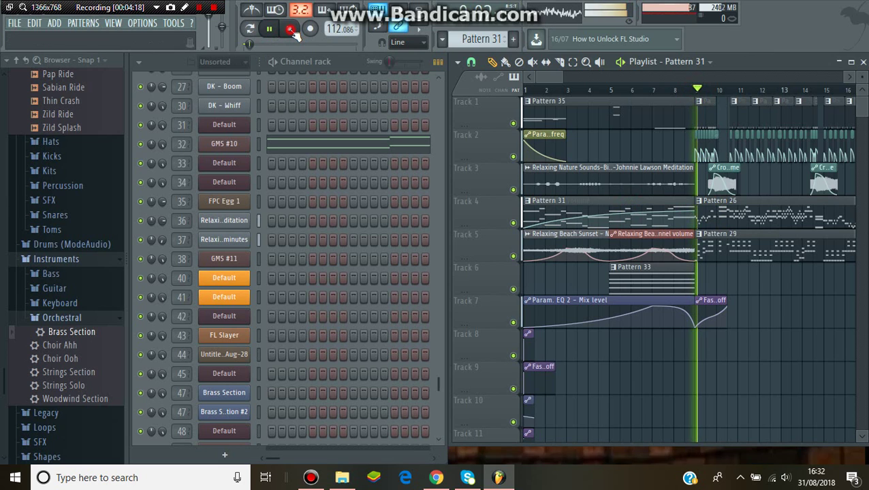
Move the song position to bar 25 in the Playlist and play the song from there
drag(554, 75, 586, 72)
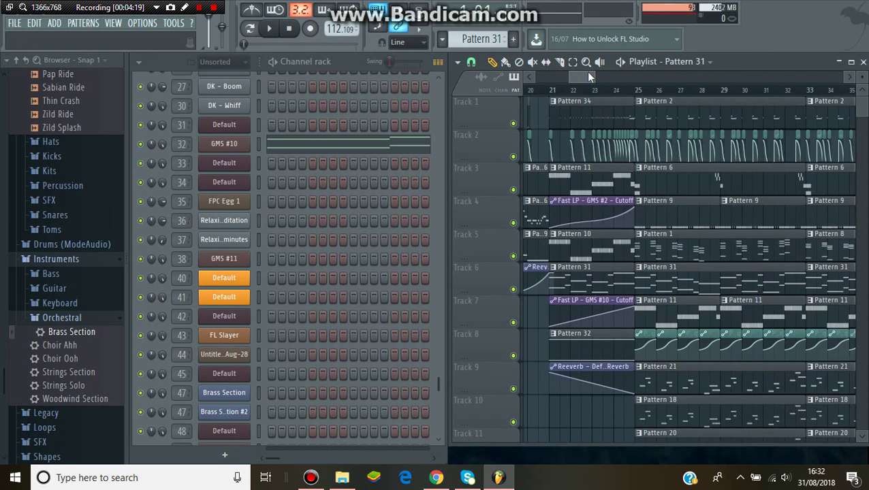
click(620, 91)
click(271, 29)
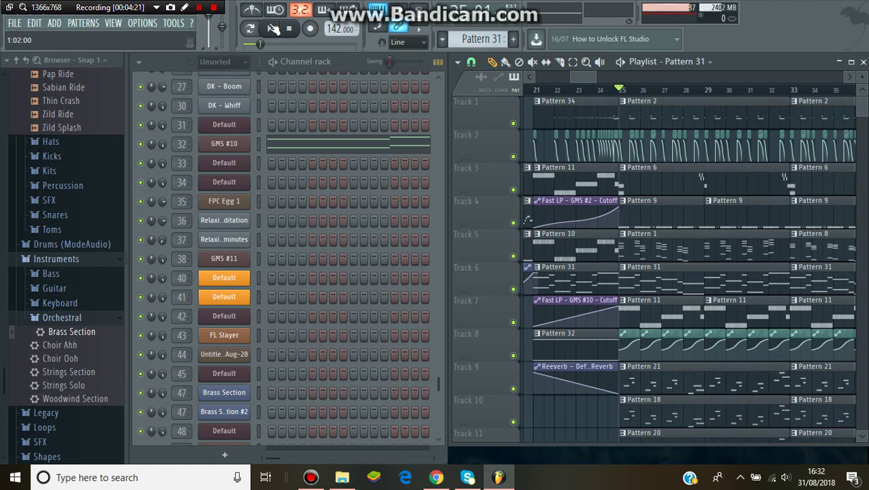
Return the Playlist view to the beginning and listen to Pattern 31 on its own in pattern mode
click(583, 80)
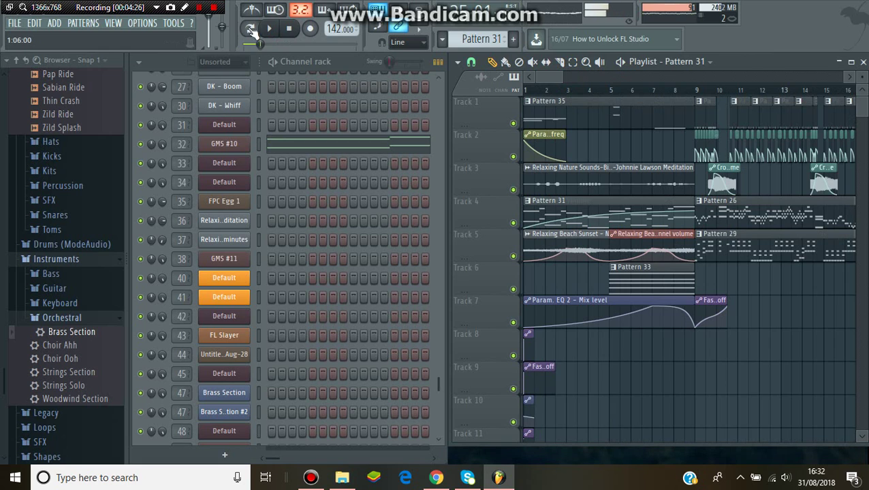
key(space)
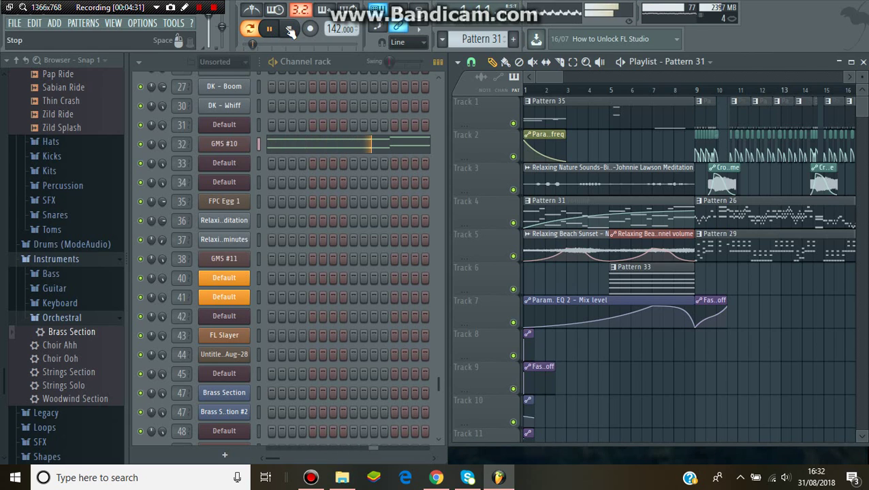
click(290, 29)
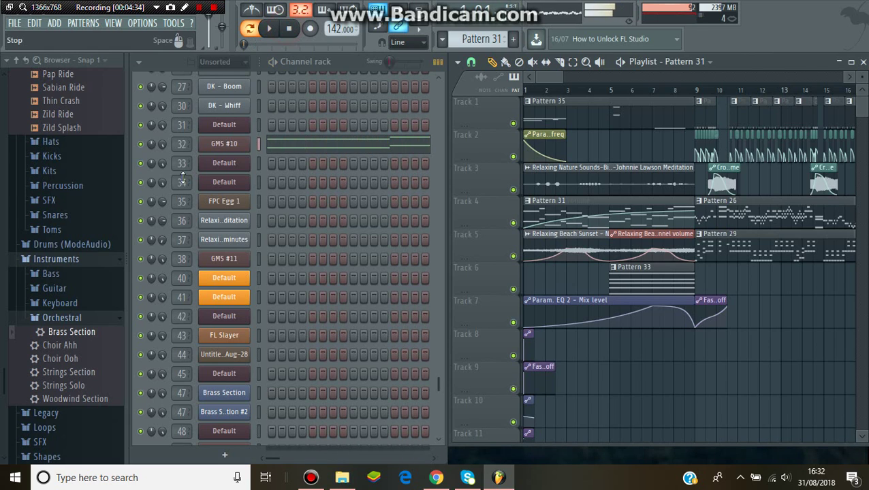
Examine the GMS #10 synthesizer settings, including both envelopes and LFO 1, and close the plugin
click(226, 145)
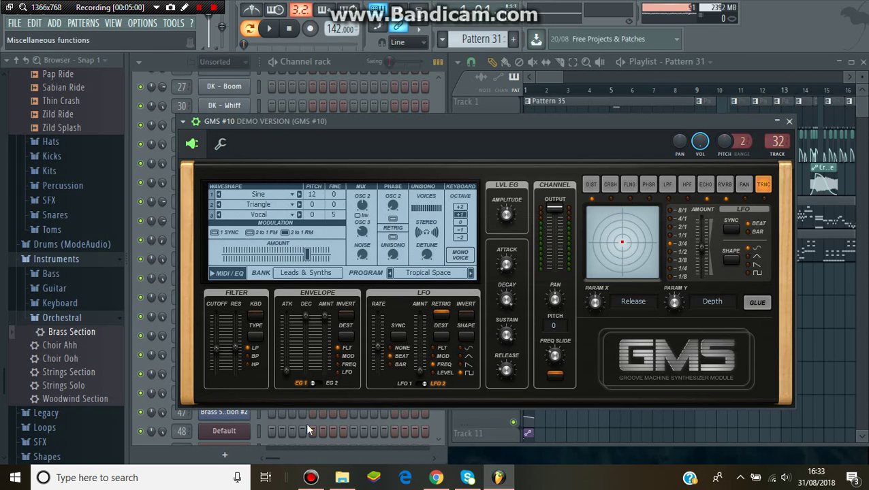
click(320, 382)
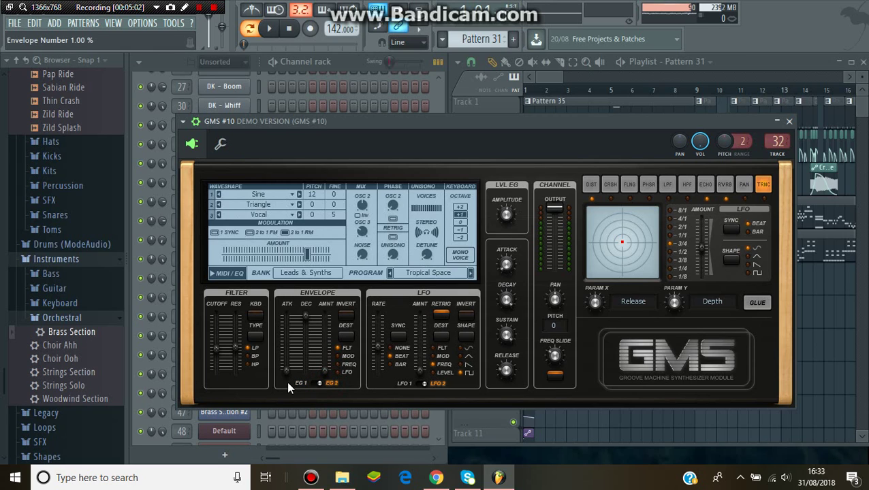
click(299, 382)
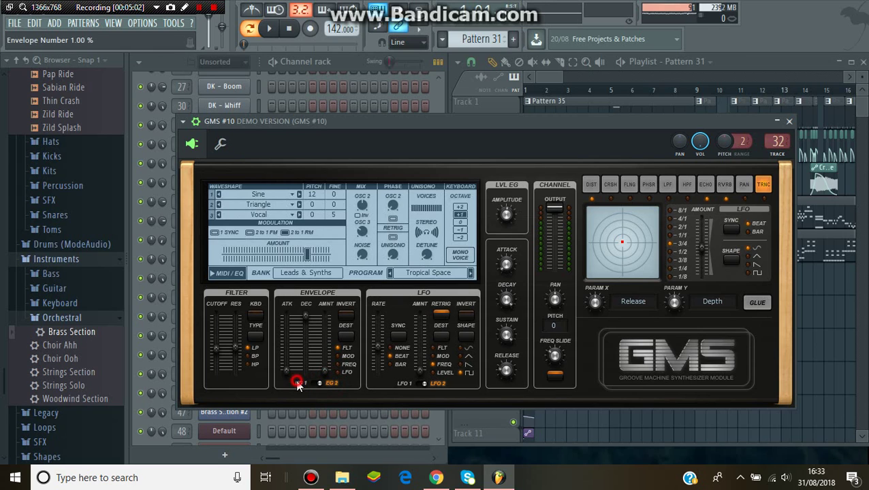
click(404, 384)
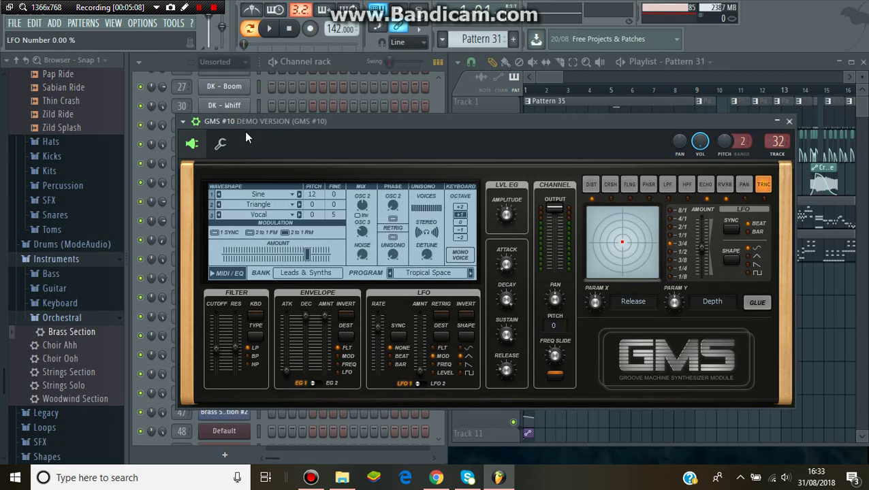
click(789, 121)
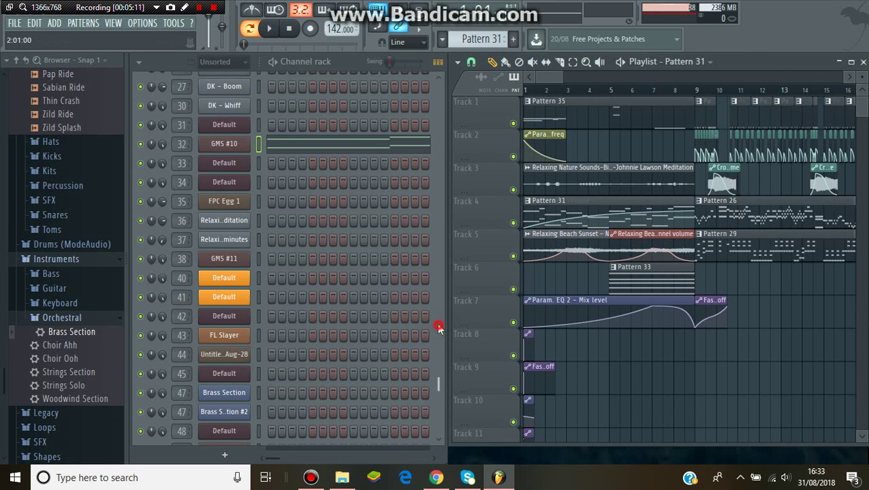
Look through the Channel rack down to GMS #14, view its notes in the Piano roll and close the Piano roll
scroll(420, 400, down, 2)
scroll(422, 422, up, 5)
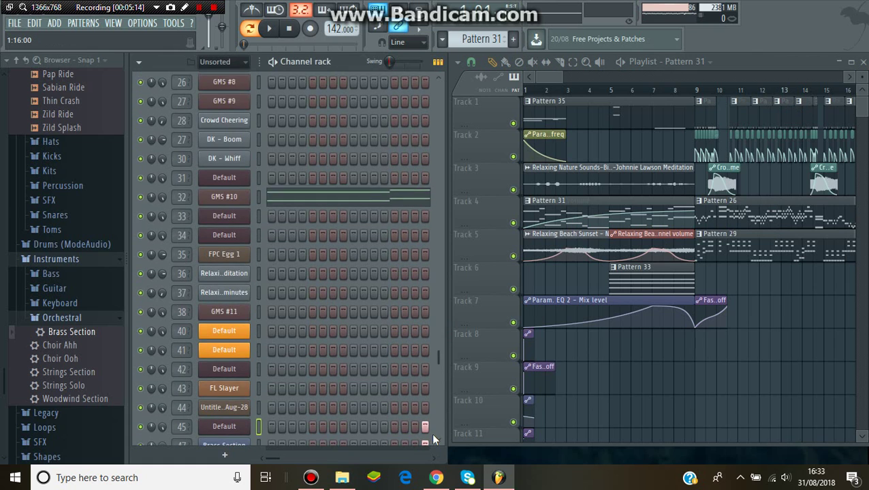
scroll(430, 421, down, 3)
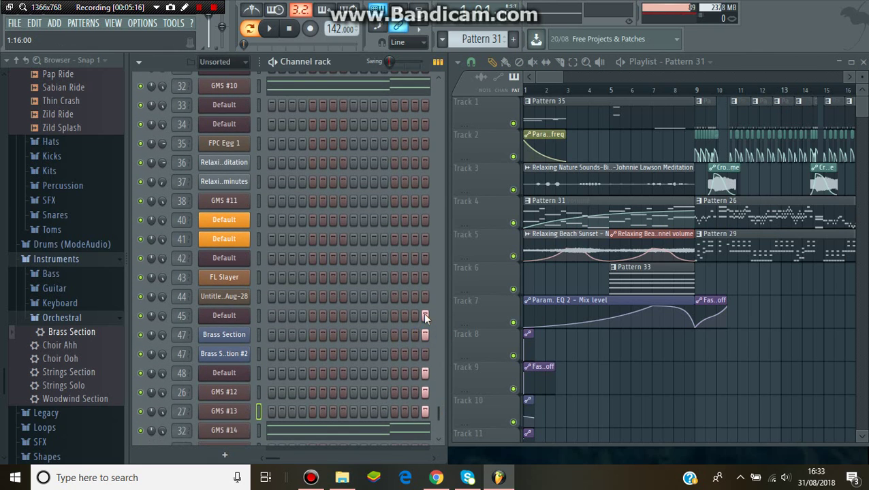
scroll(425, 318, down, 3)
click(425, 317)
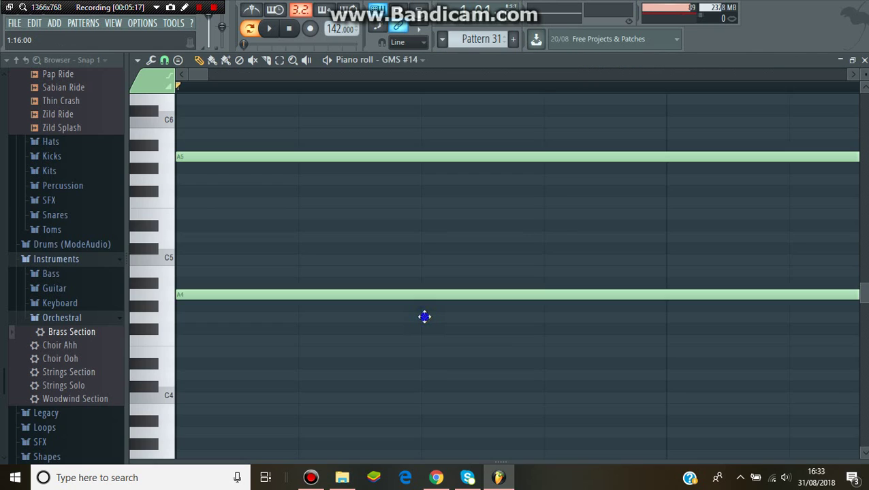
click(864, 61)
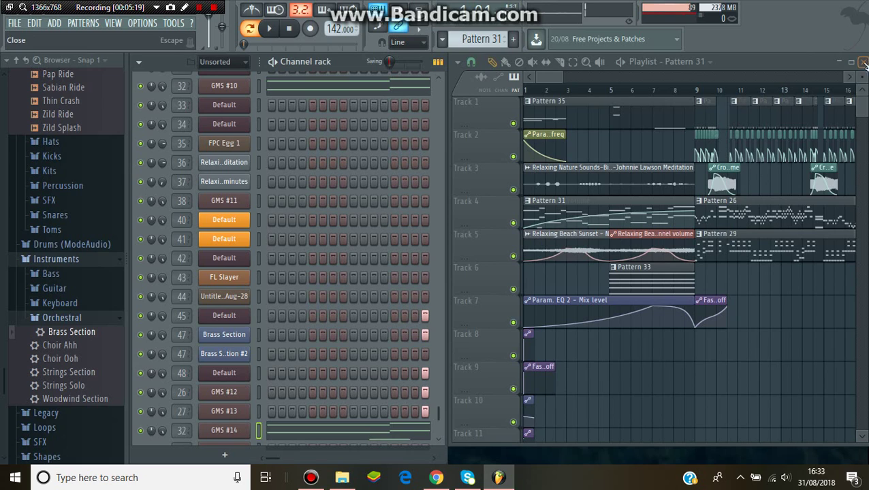
Clear the last step of the track 45 Default, Brass Section, track 48 Default, GMS #12 and GMS #13 channels in Pattern 31
click(421, 337)
click(425, 315)
click(425, 391)
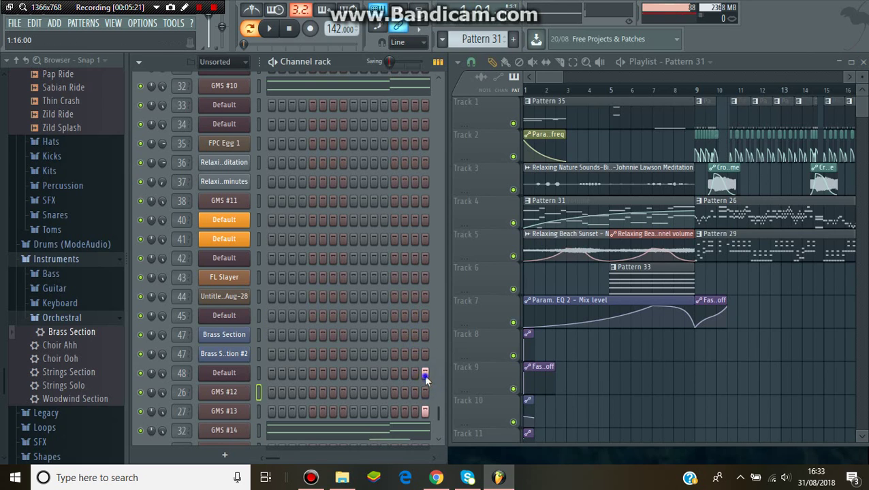
click(423, 374)
click(425, 411)
Delete the A#3 note from GMS #14 in the Piano roll and close the Piano roll
scroll(440, 422, down, 1)
click(417, 413)
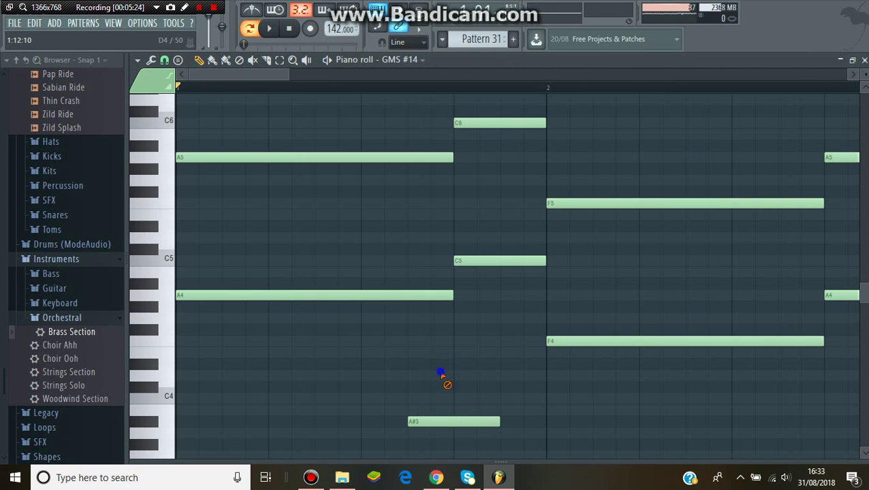
right_click(458, 423)
click(864, 60)
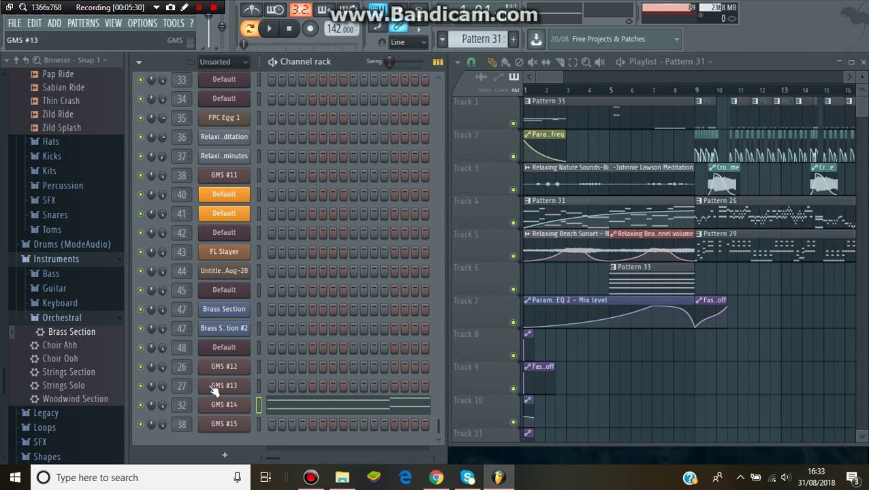
Select Pattern 33 on Playlist track 6 and listen to it on its own
scroll(437, 279, up, 6)
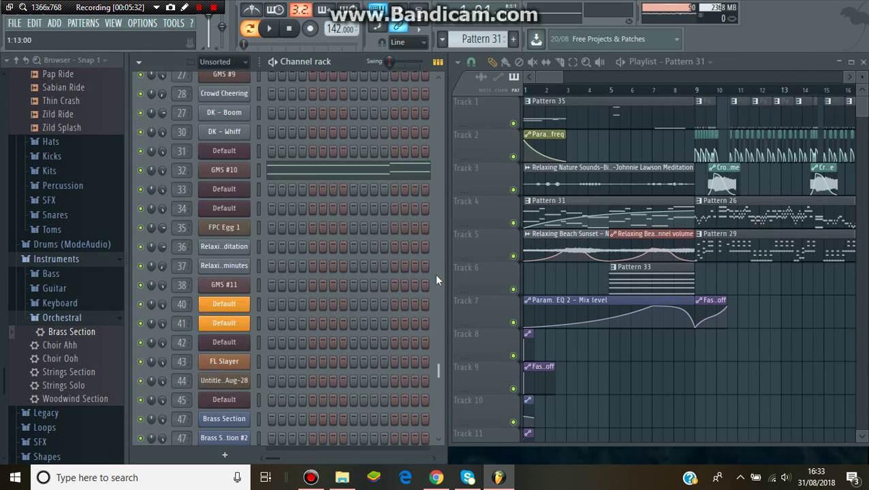
scroll(436, 279, up, 9)
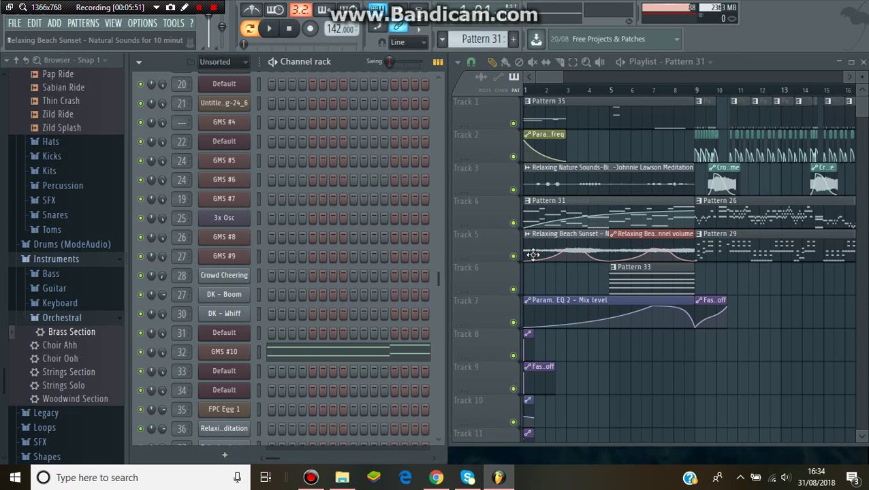
click(665, 279)
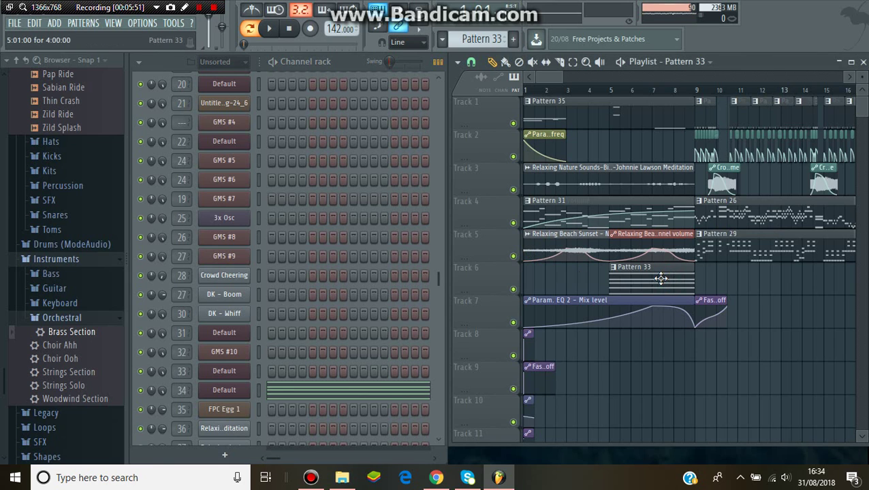
scroll(432, 319, down, 5)
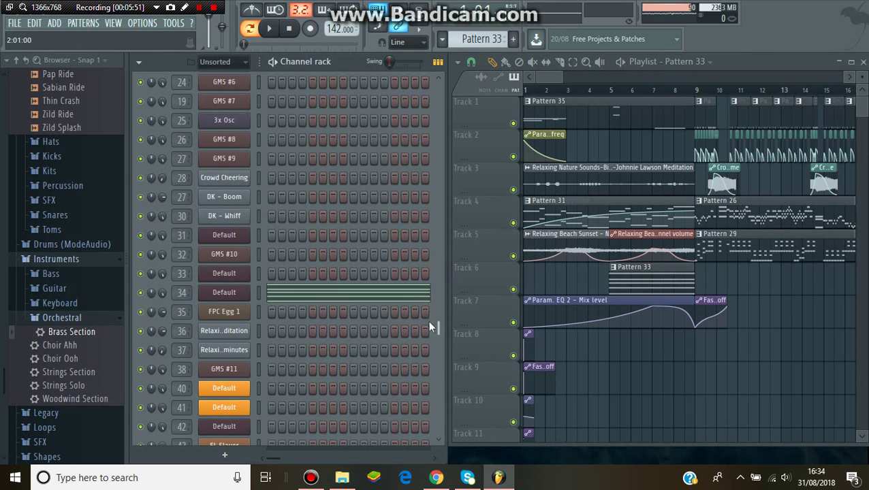
click(273, 35)
click(293, 30)
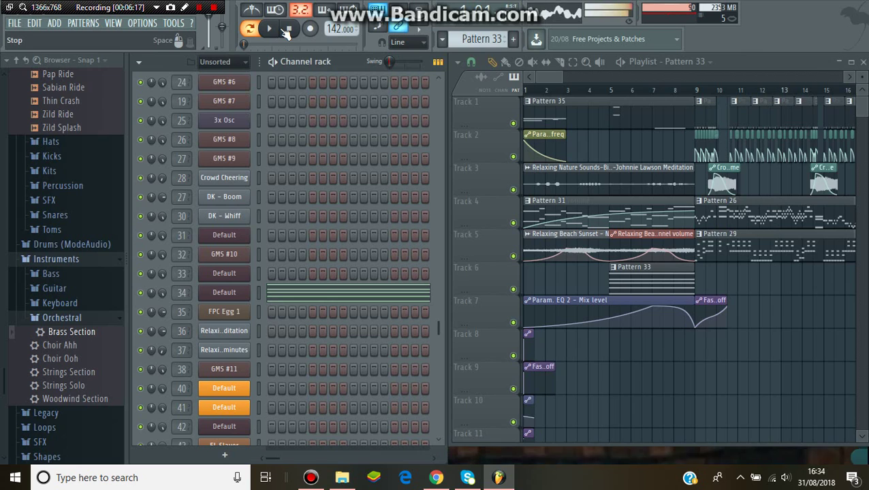
Examine the Harmor settings of the track 34 channel, including Timbre 1 harmonic level, Filter 1 frequency and Volume envelope, and close the plugin
click(219, 293)
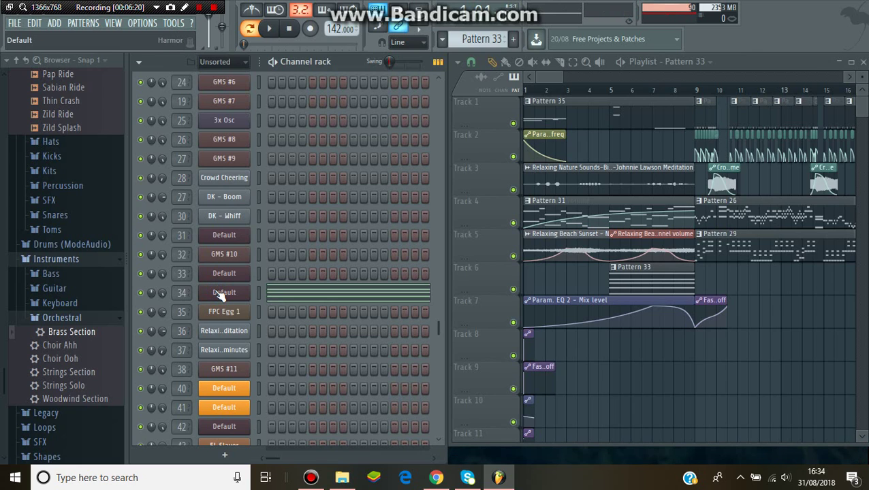
click(215, 293)
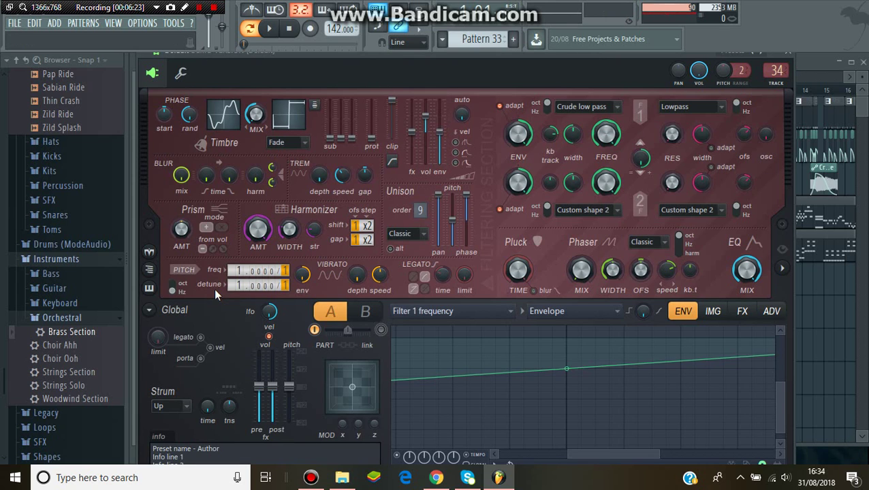
click(223, 108)
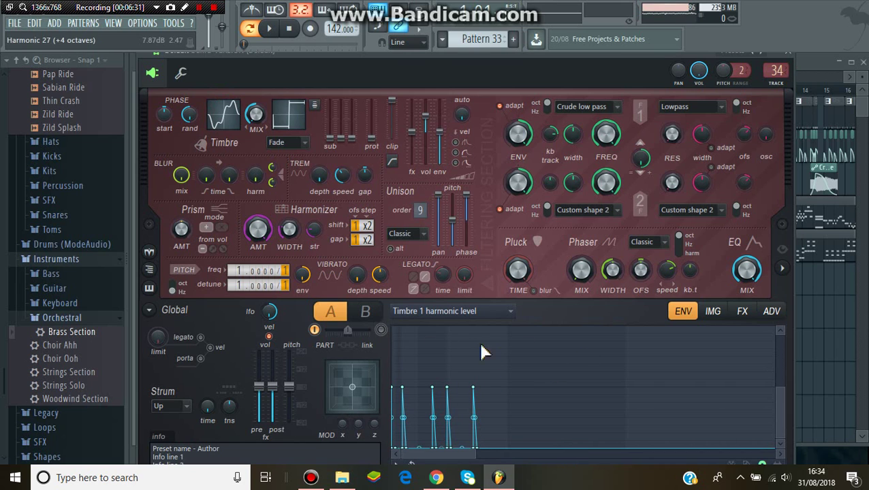
click(463, 317)
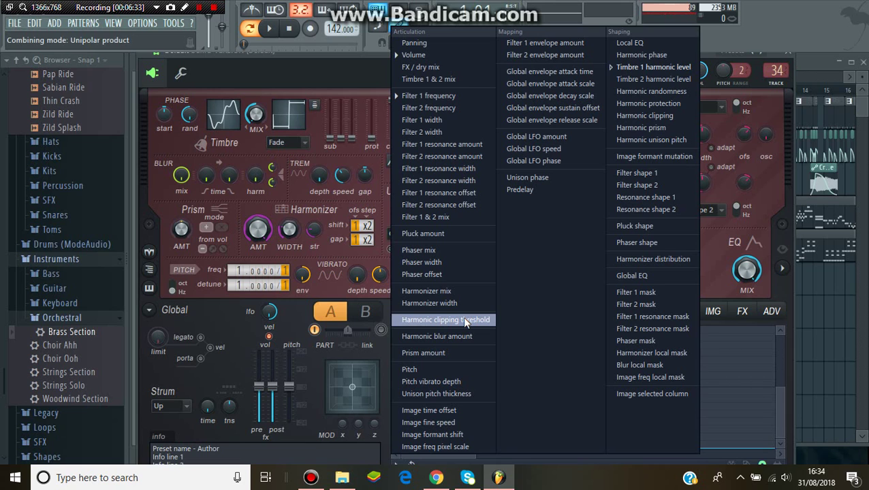
click(452, 96)
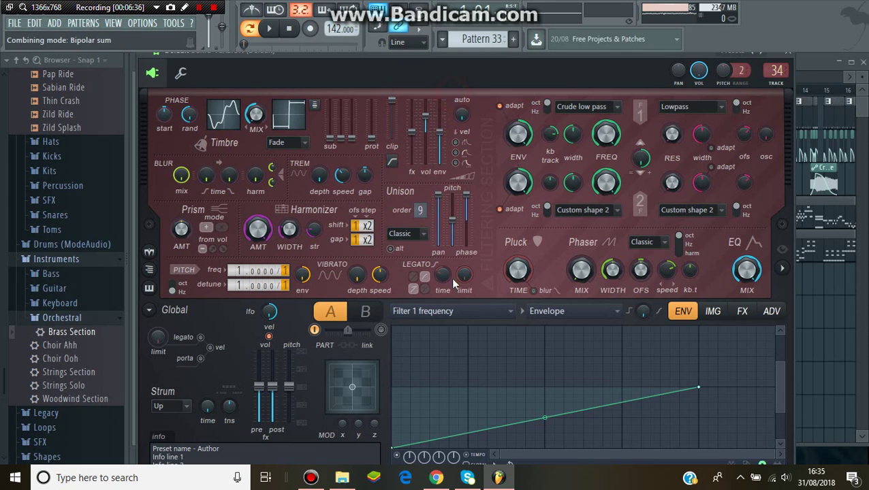
click(468, 314)
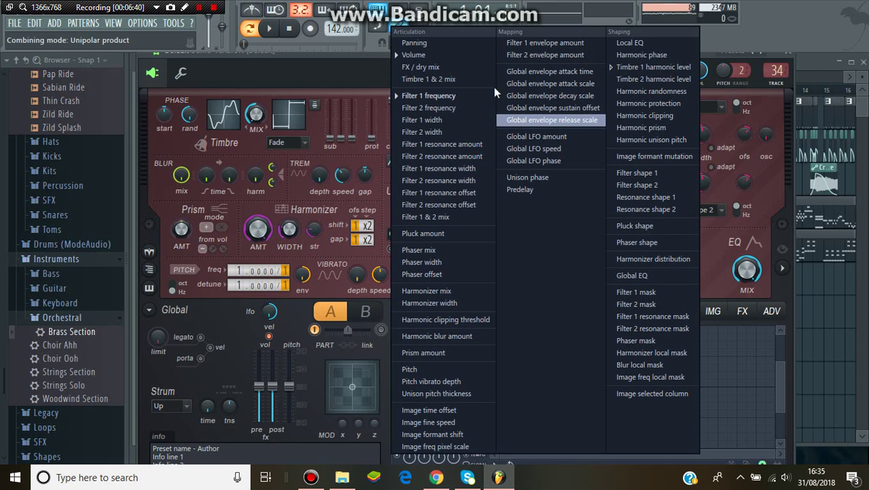
click(431, 59)
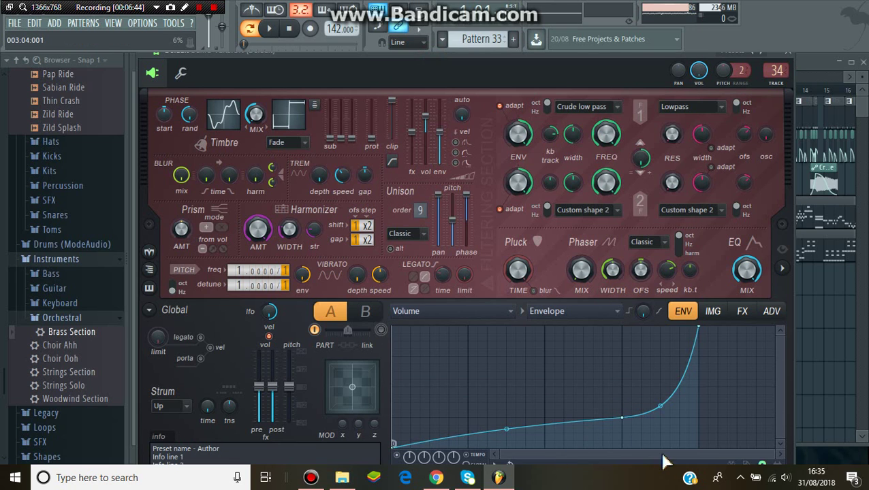
click(785, 59)
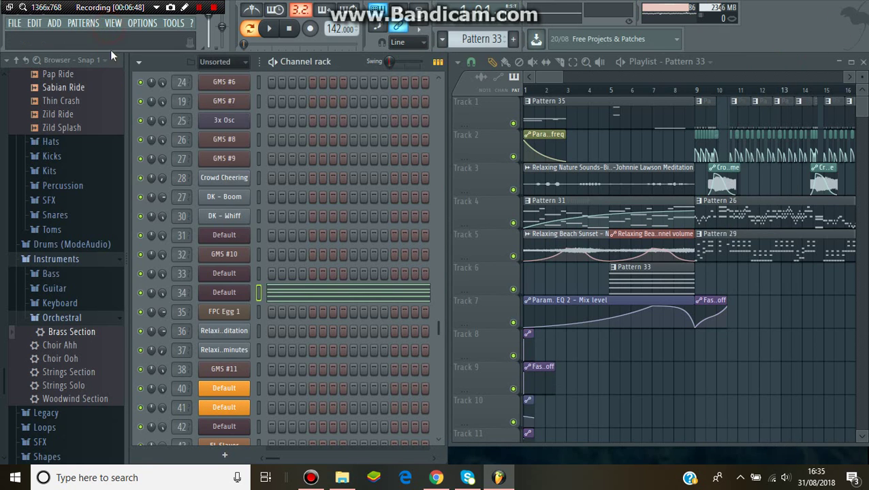
Show the Mixer and view the Fruity peak controller and Fruity Reeverb effects on insert track 34
click(113, 22)
key(F9)
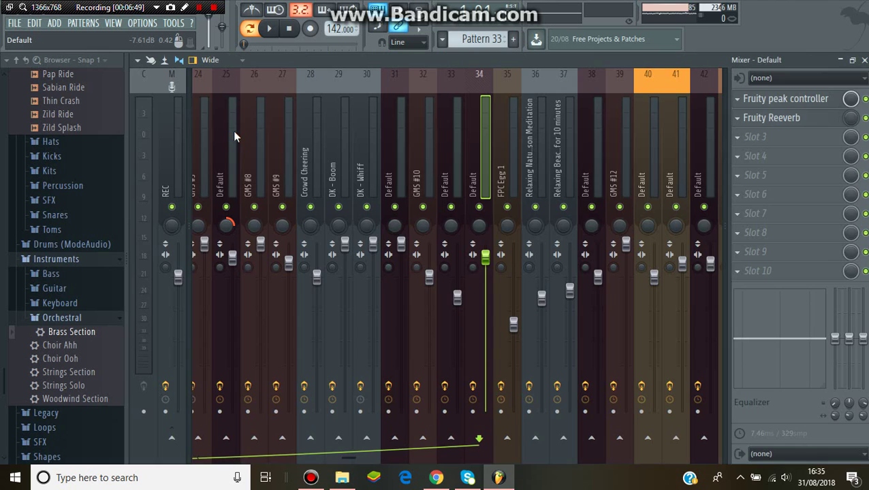
click(798, 96)
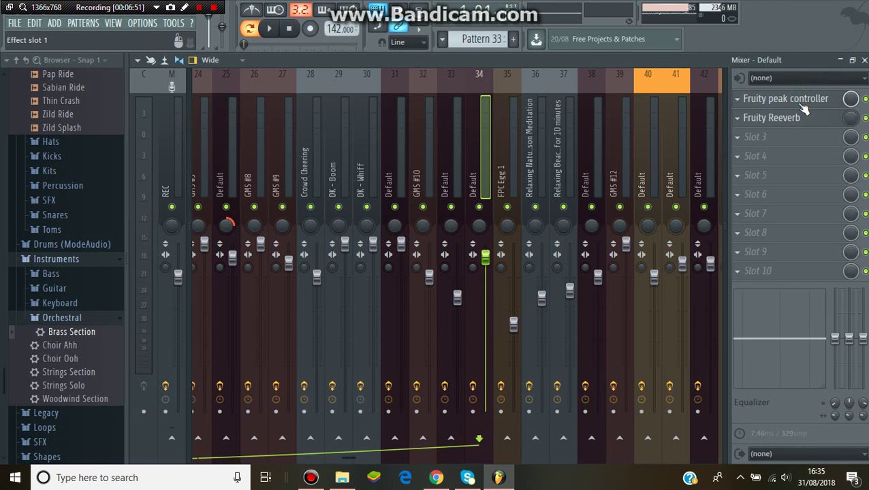
click(798, 97)
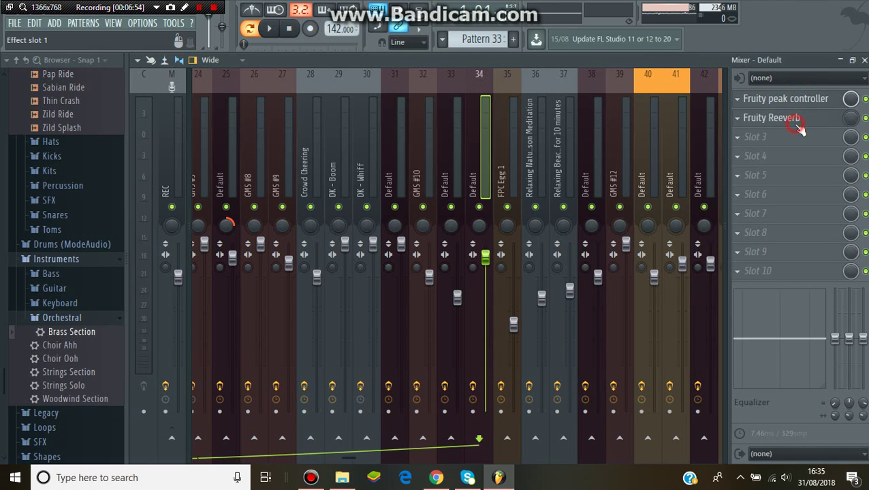
click(795, 120)
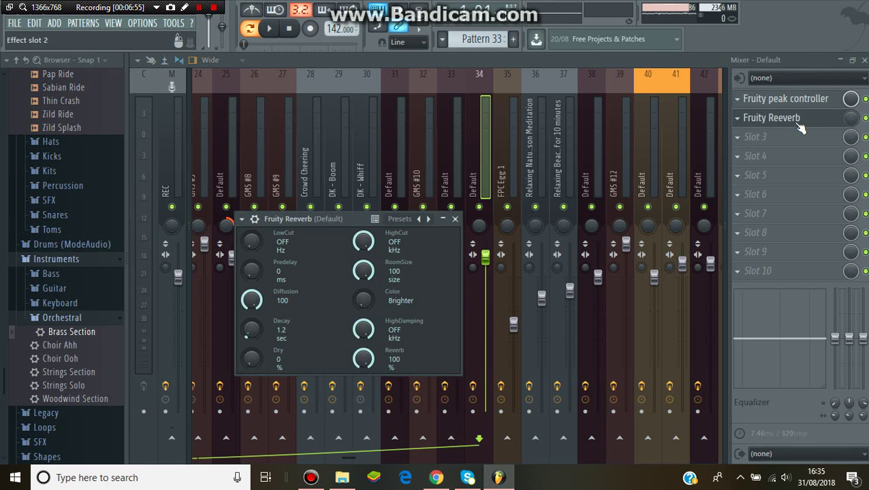
Check the internal controller link on the Fruity Reeverb mix level, then close its settings and the Mixer unchanged
right_click(850, 117)
click(633, 213)
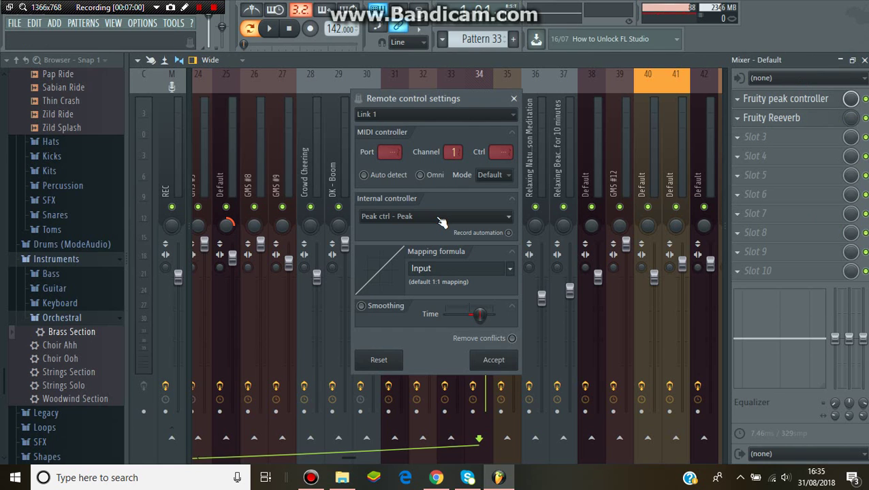
click(514, 98)
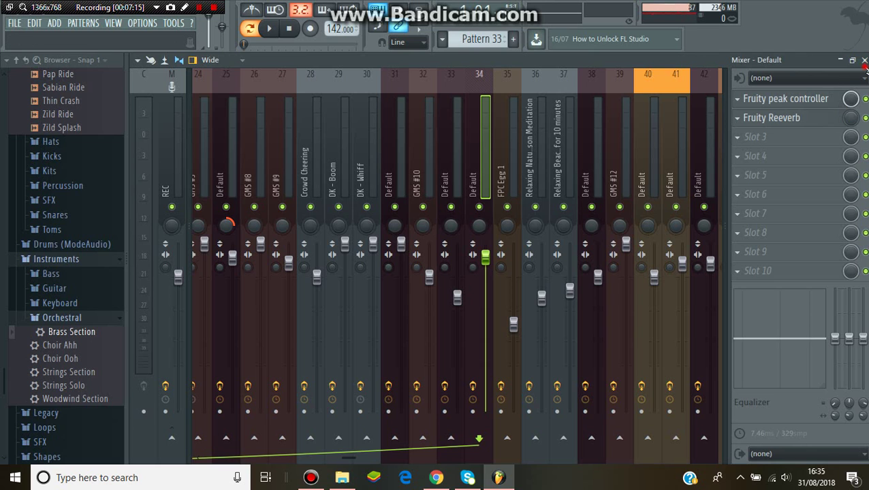
click(864, 61)
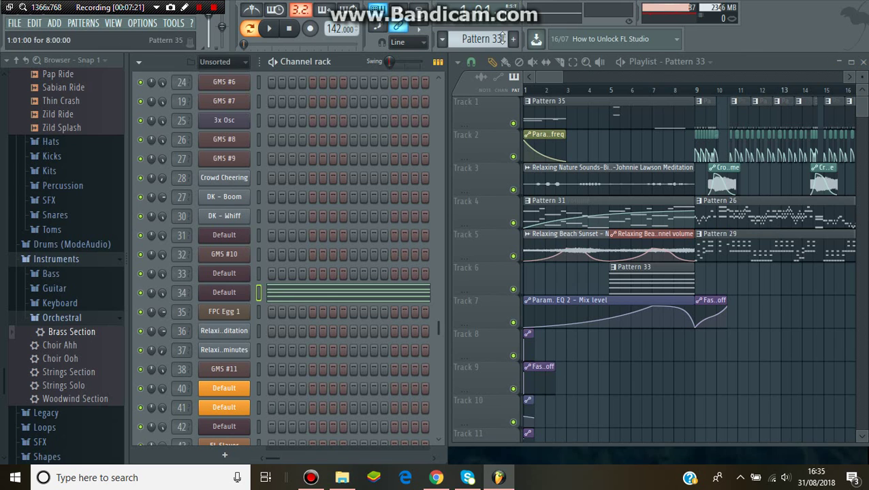
Select Pattern 27 at bar 9 of the Playlist, view its drum channels in the Channel rack and listen to it on its own
drag(550, 77, 560, 79)
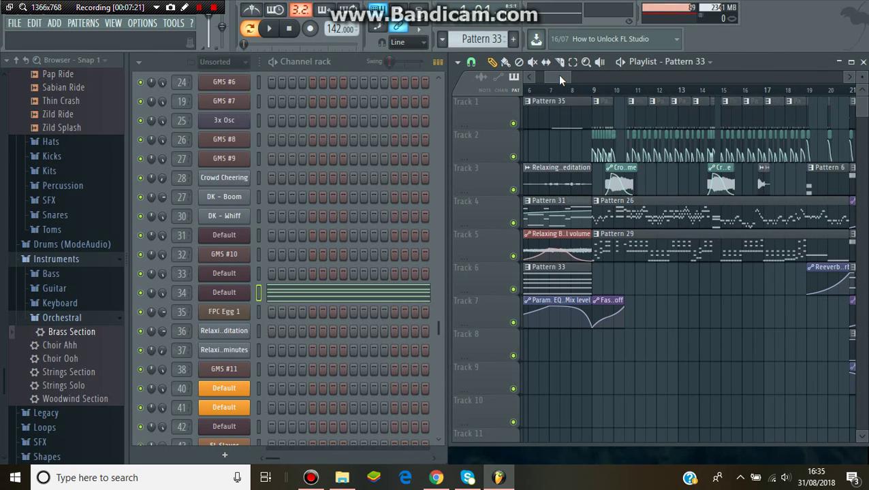
click(600, 117)
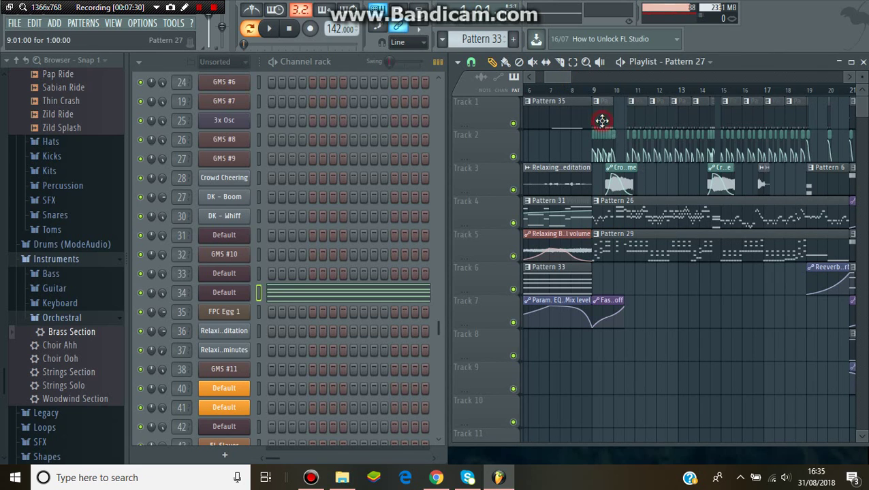
drag(438, 326, 443, 70)
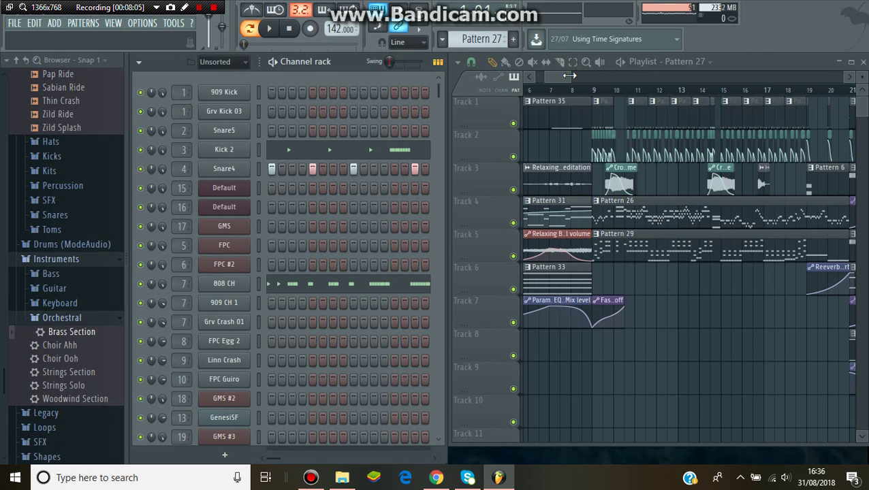
drag(571, 75, 553, 77)
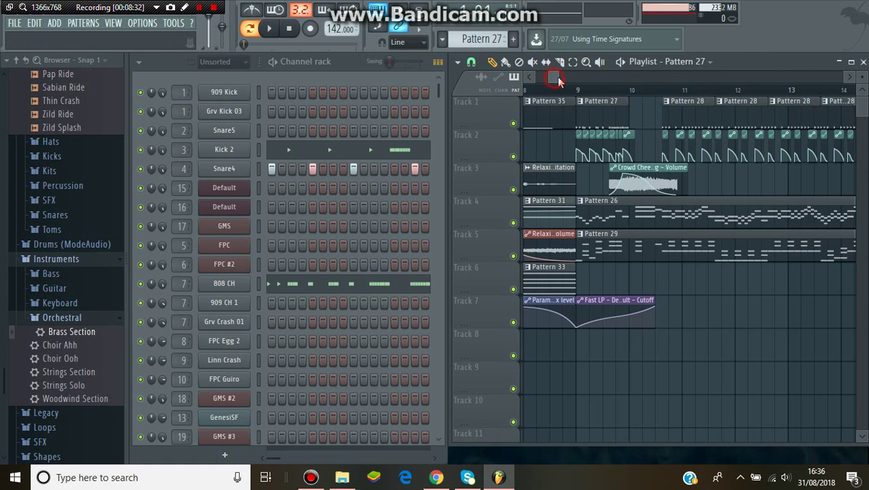
drag(553, 77, 563, 80)
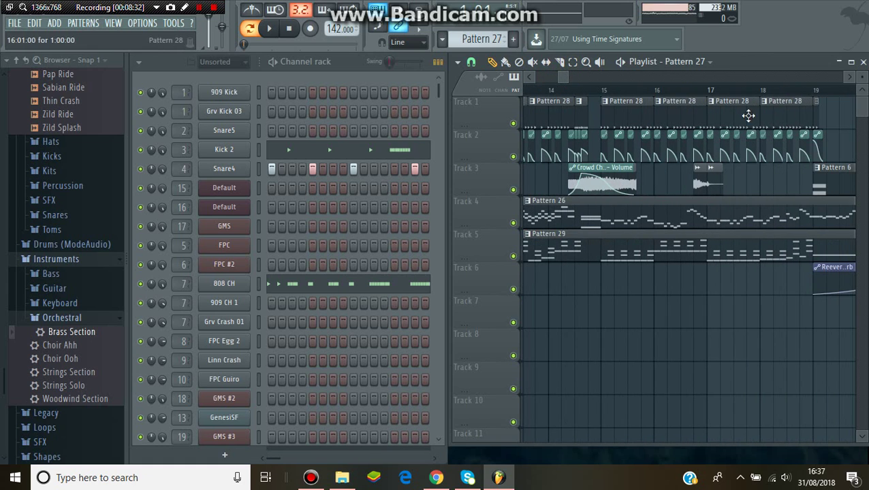
drag(567, 77, 552, 76)
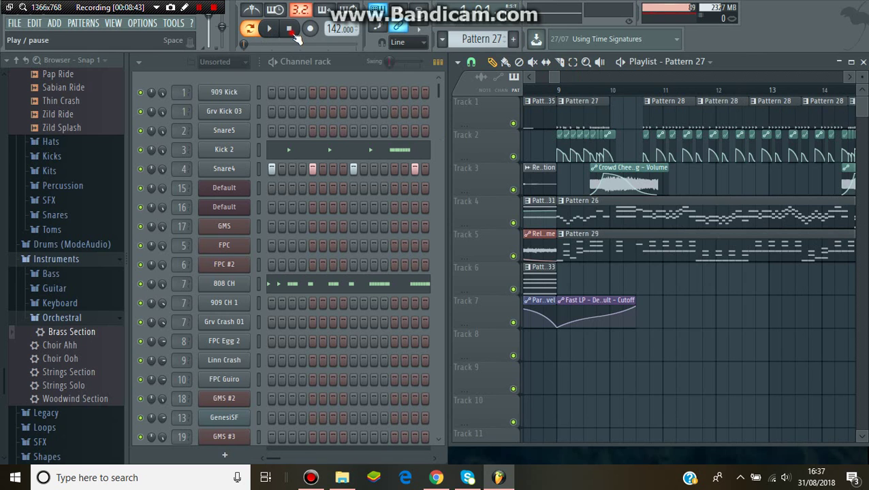
key(space)
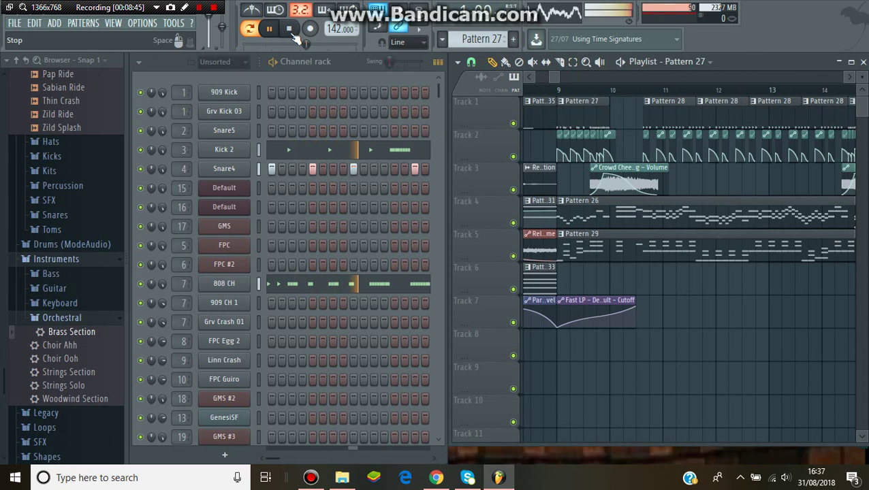
click(289, 29)
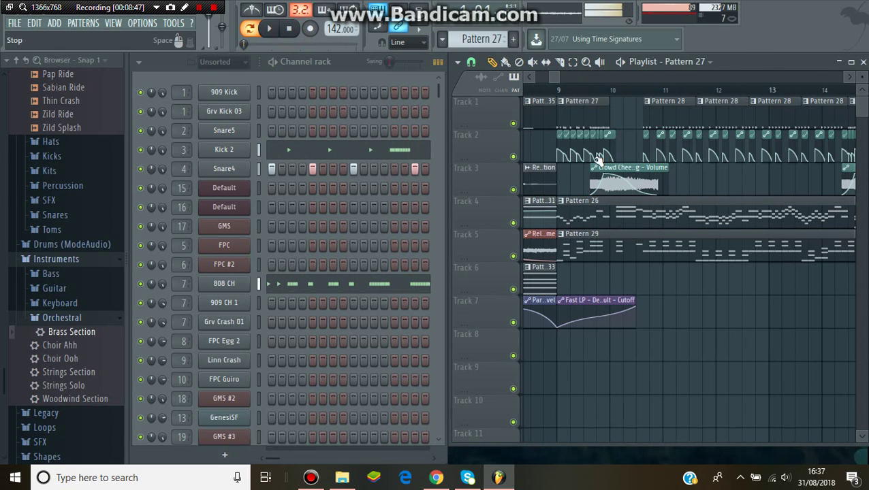
Select Pattern 28 on Playlist track 1, listen to it on its own and reselect Pattern 27
click(657, 116)
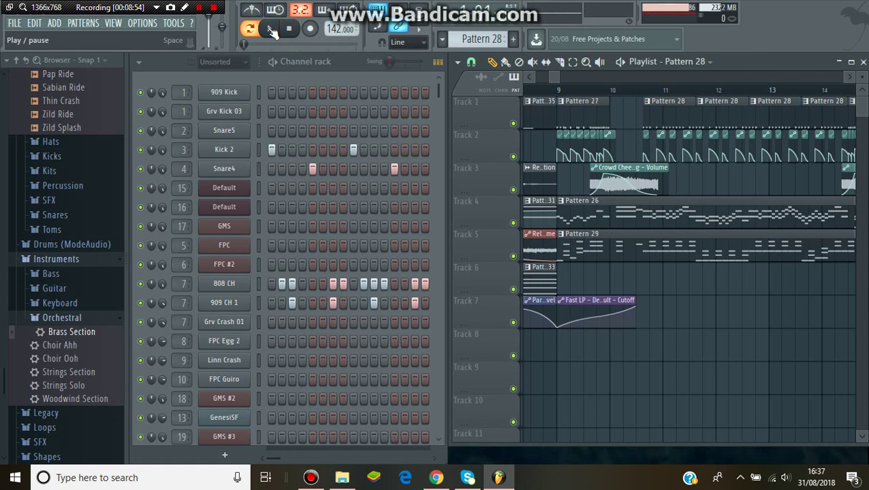
click(271, 30)
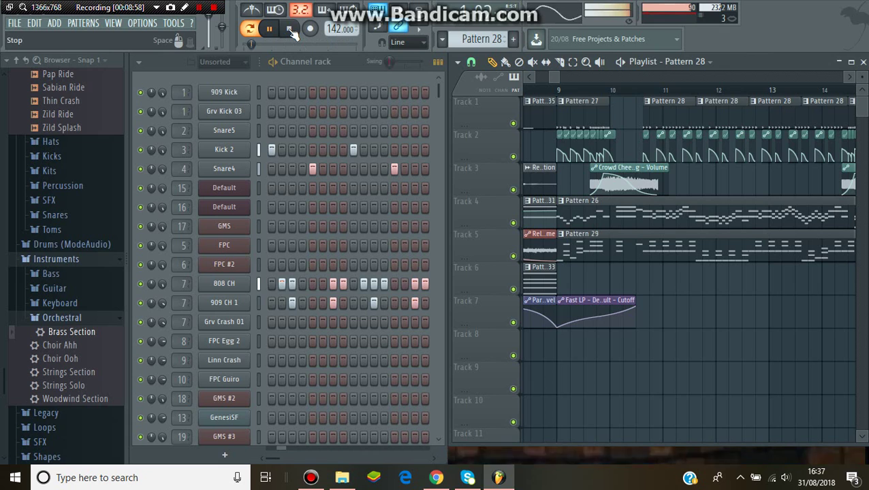
click(291, 30)
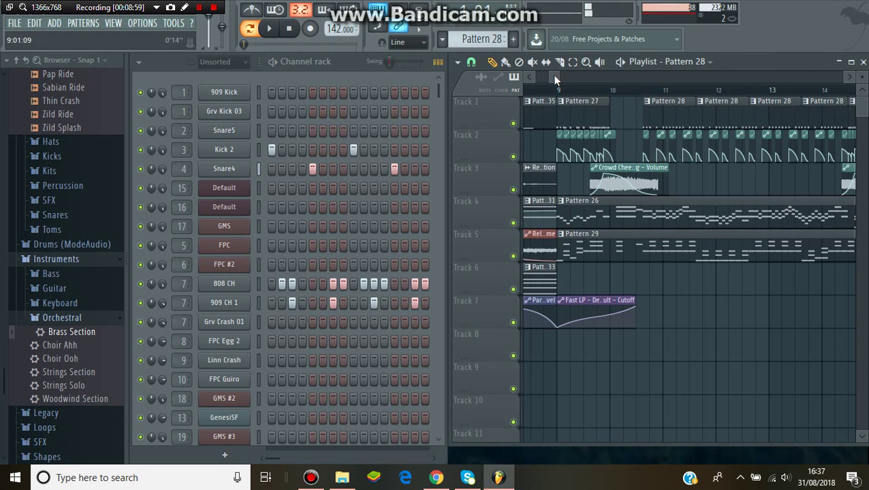
mouse_move(553, 75)
mouse_down()
mouse_move(564, 75)
mouse_move(555, 76)
mouse_up()
click(562, 117)
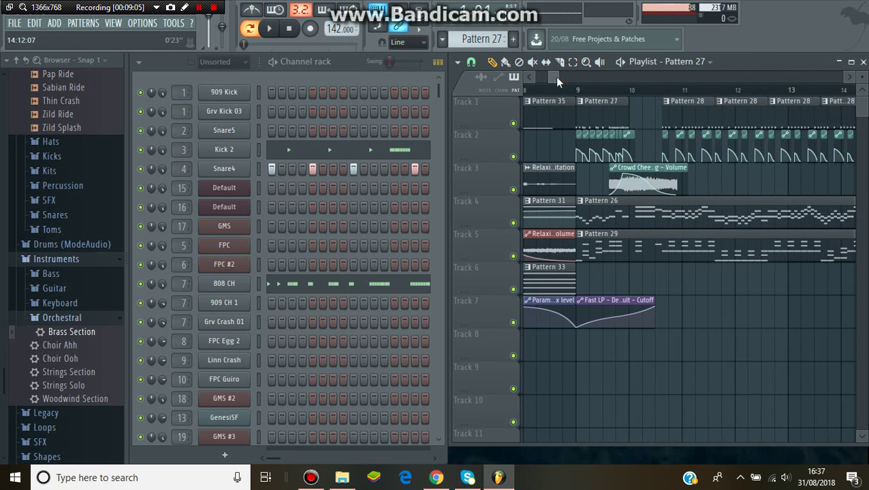
Listen to Pattern 27 on its own and stop the playback
click(266, 30)
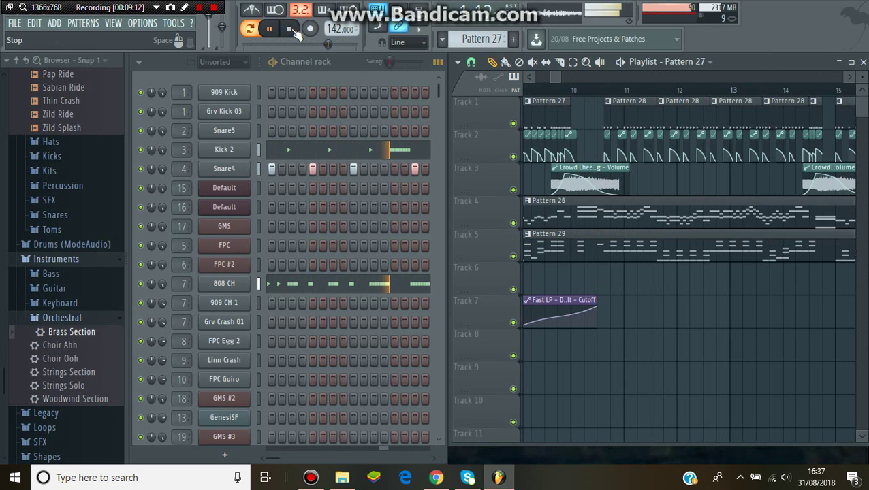
click(293, 30)
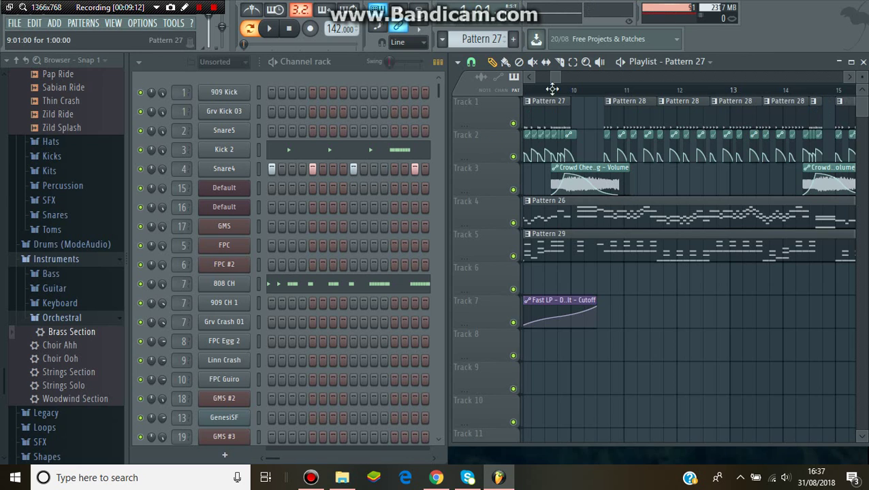
Try moving the Crowd Cheering volume automation clip near bar 10 from Playlist track 3 to track 4, and undo the move
drag(555, 76, 548, 76)
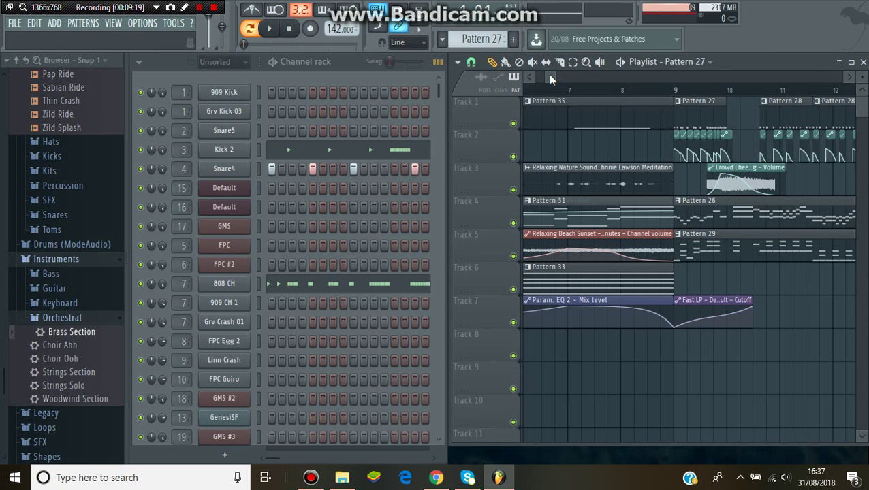
drag(550, 76, 556, 80)
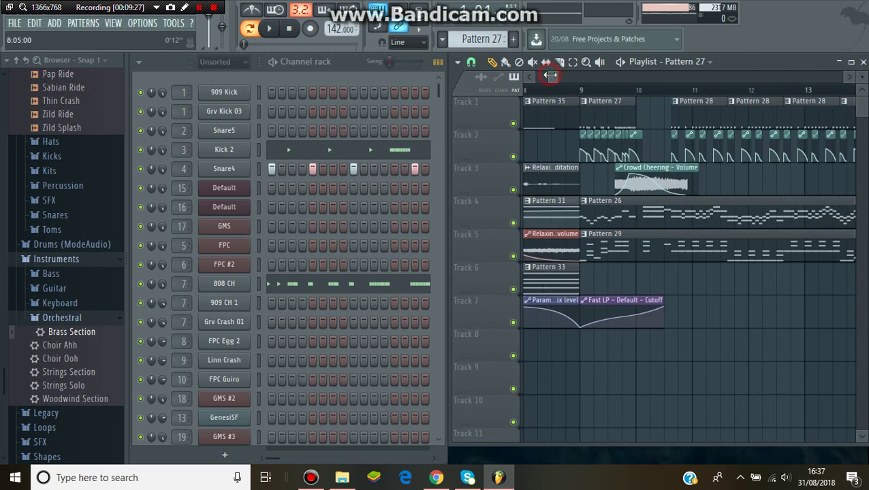
drag(663, 168, 667, 216)
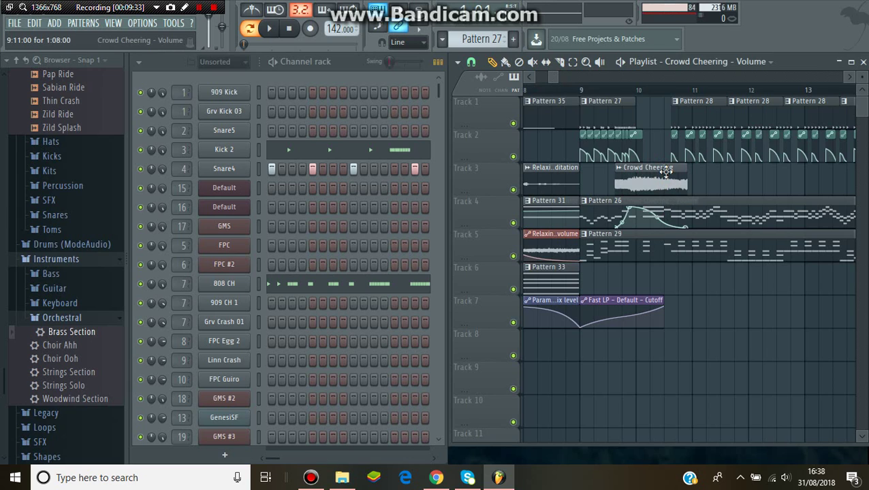
key(ctrl+z)
key(ctrl+z)
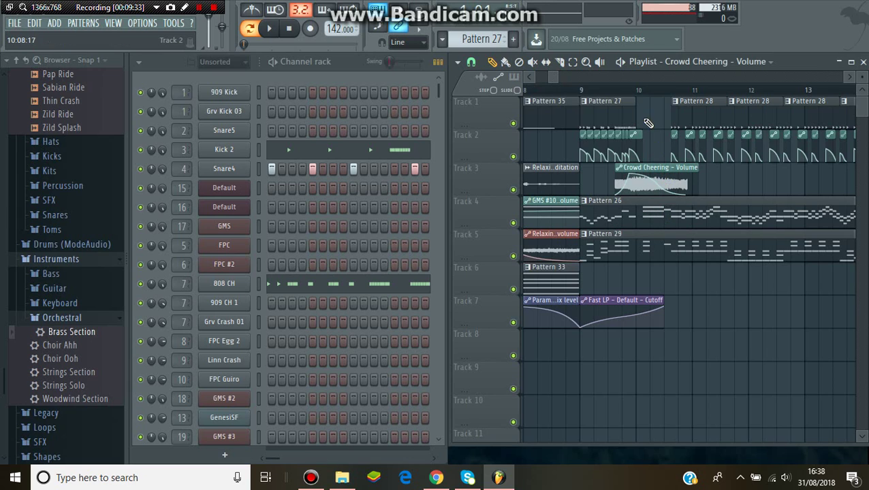
Examine the DK - Boom sound effect and neighbouring clip on Playlist track 3 around bars 16 and 17
click(555, 76)
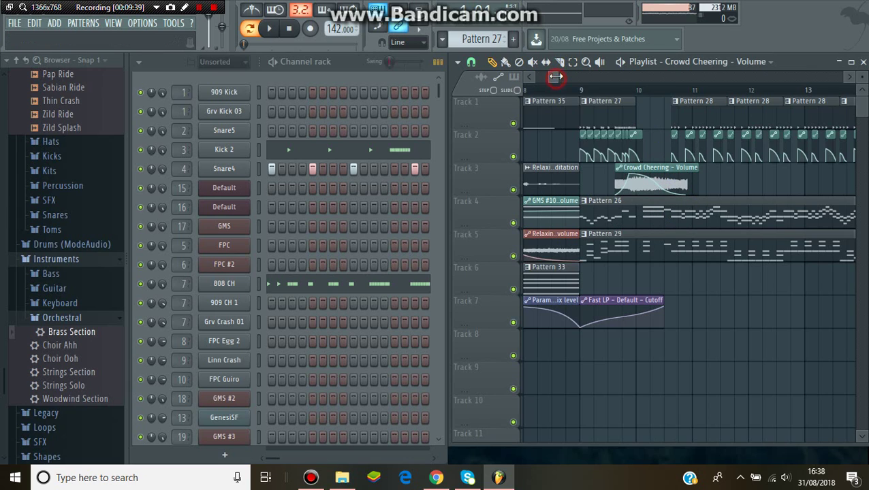
drag(558, 80, 570, 77)
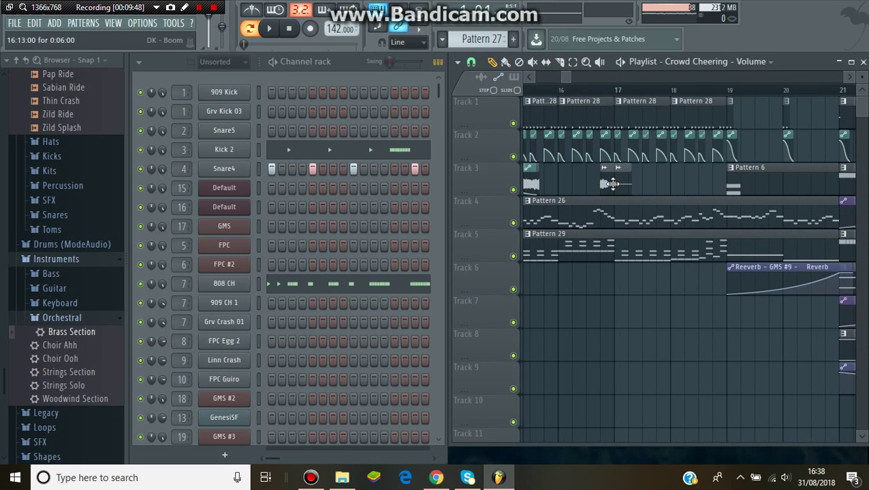
drag(564, 75, 544, 72)
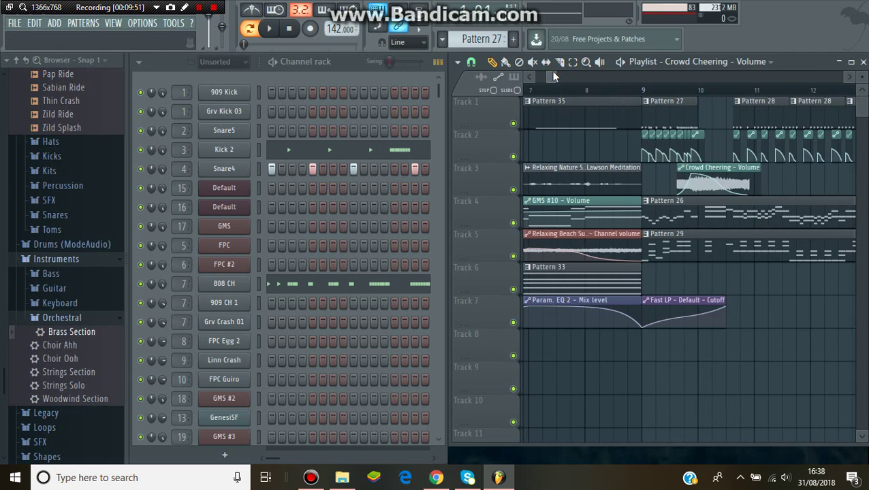
Select Pattern 26 on Playlist track 4 and show the Mixer at its first insert tracks
click(616, 204)
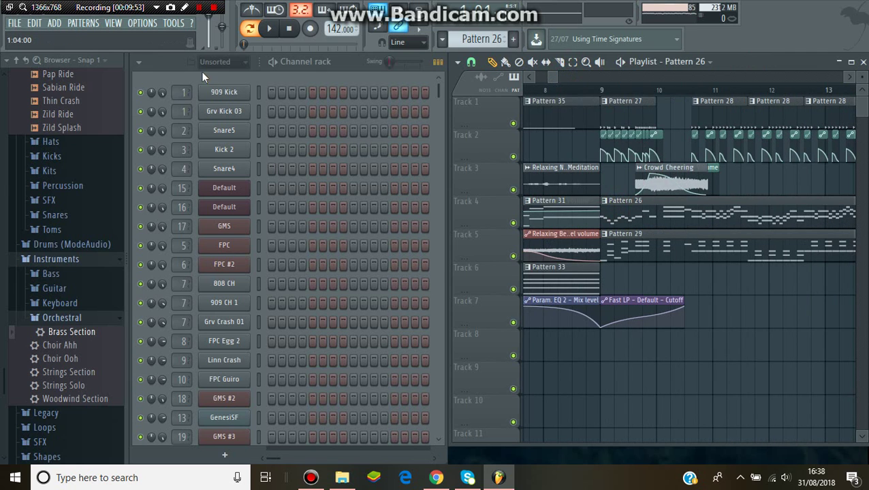
click(113, 23)
click(128, 87)
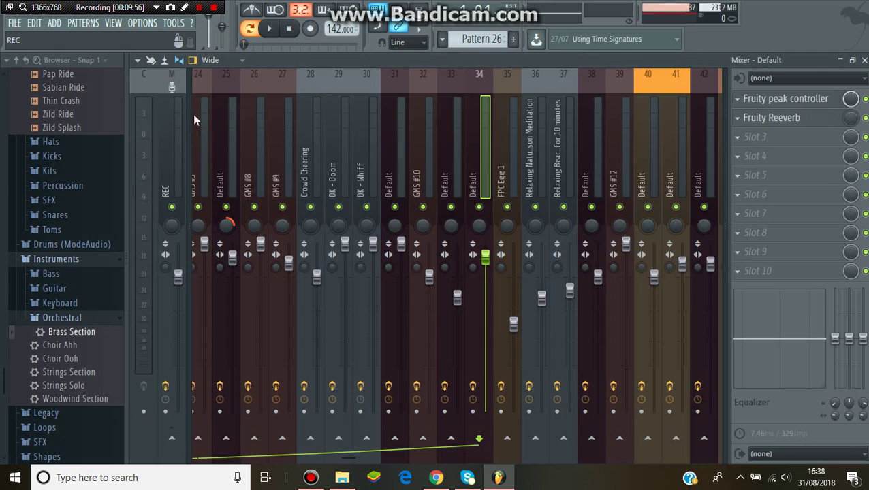
click(286, 460)
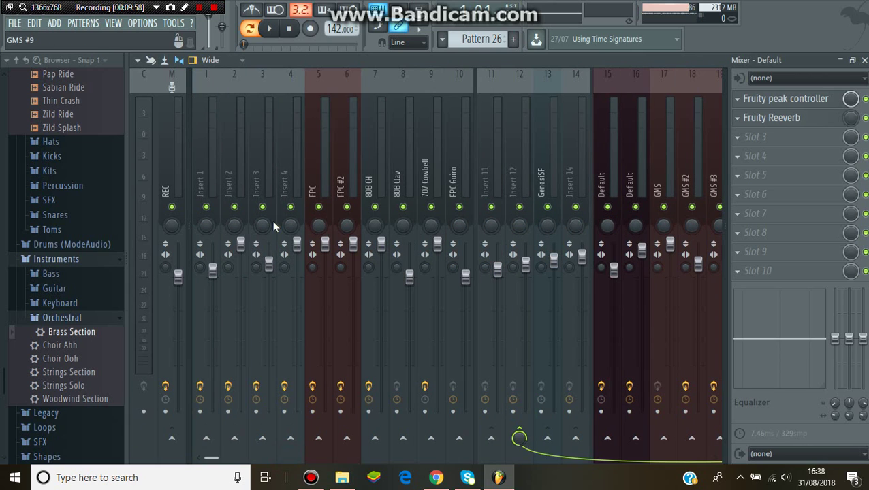